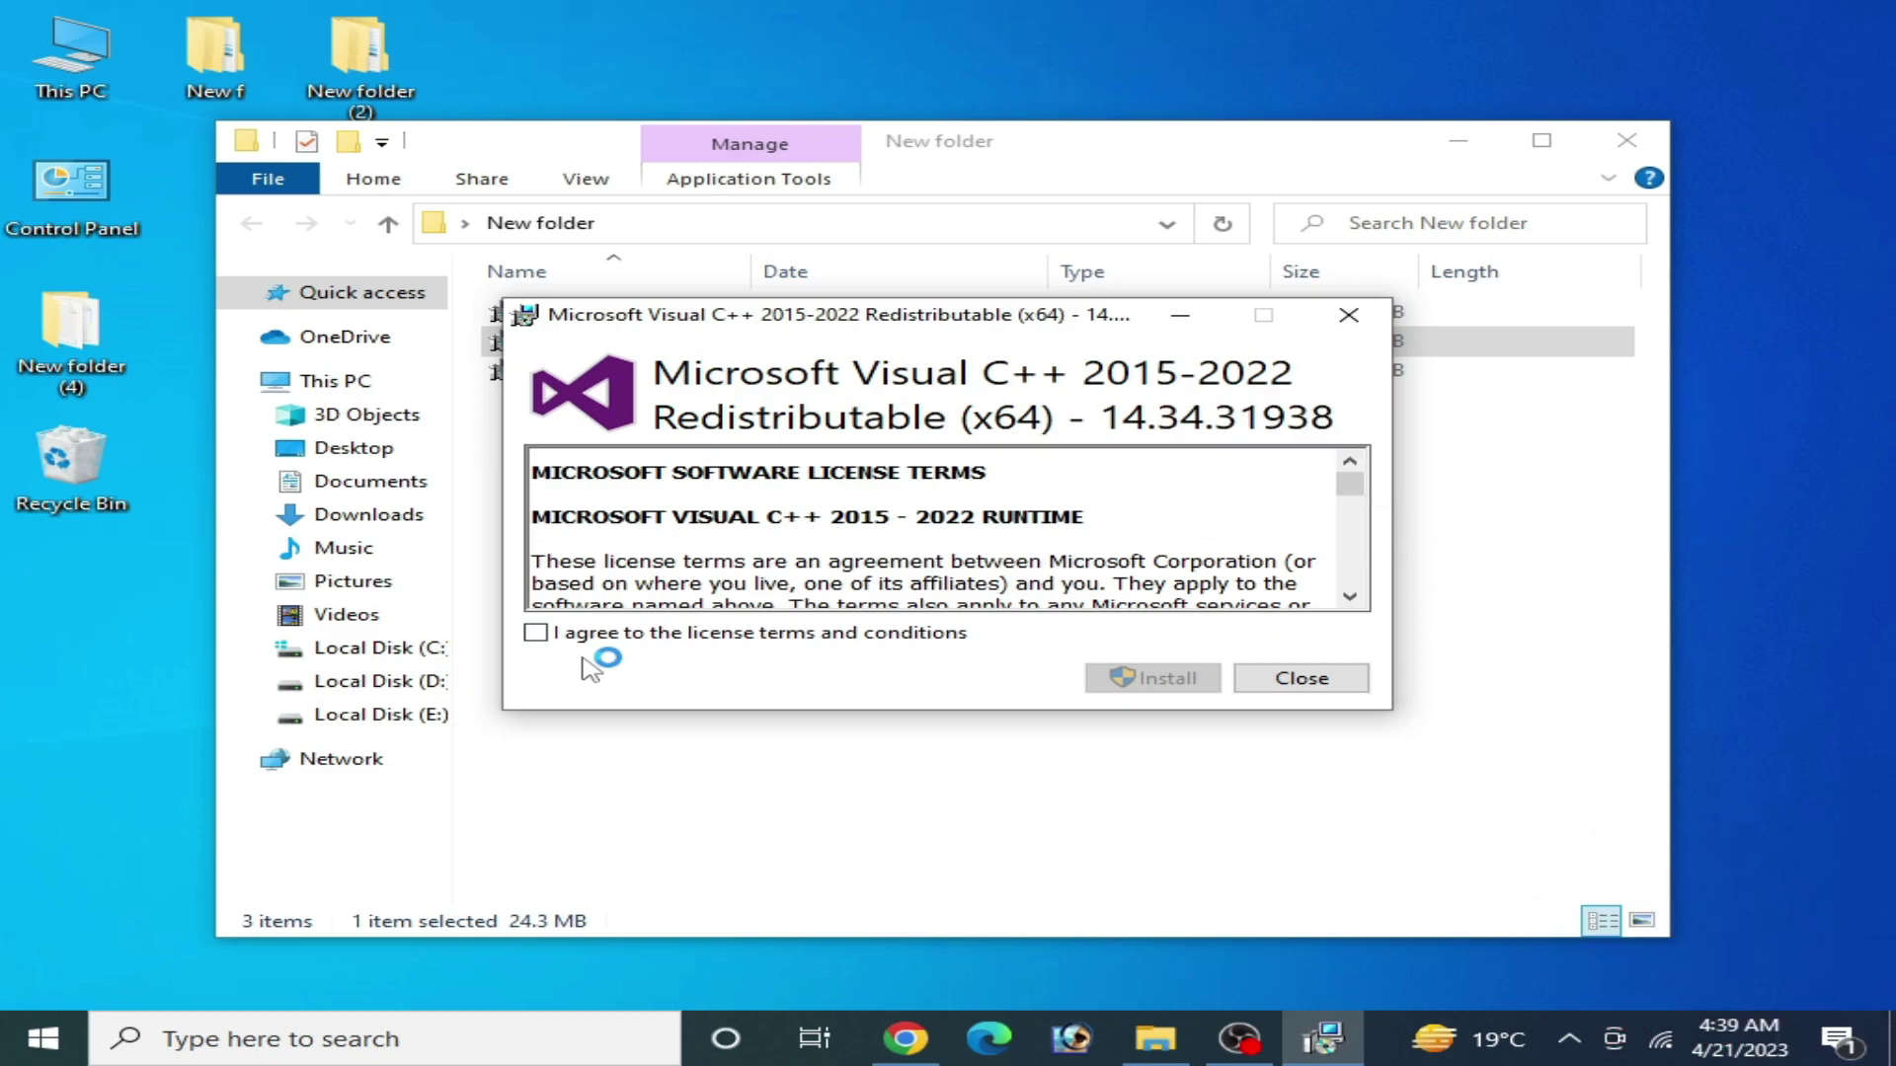
Step: Accept the licence terms and run the install, which fails with error 0x8007015e (reboot required)
{"action": "left_click", "coordinate": [536, 633]}
{"action": "left_click", "coordinate": [1131, 681]}
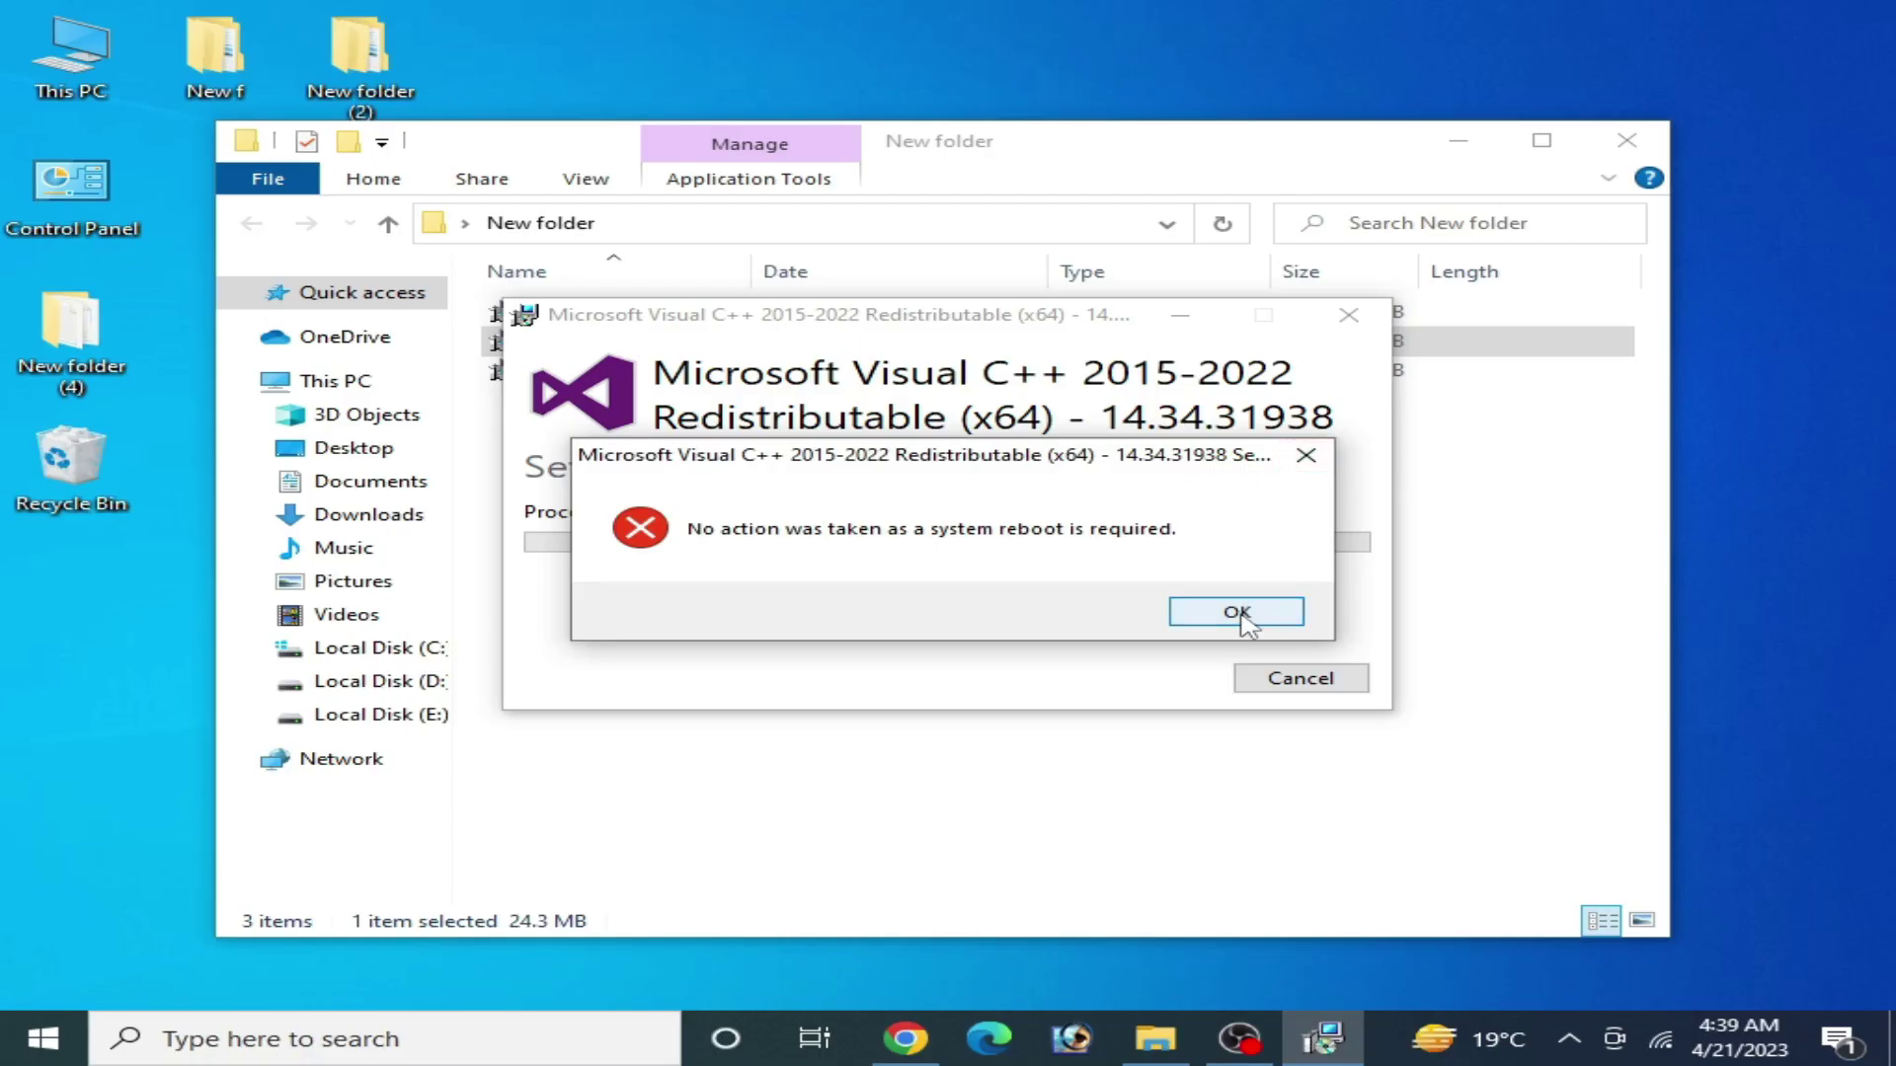
{"action": "left_click", "coordinate": [1560, 730]}
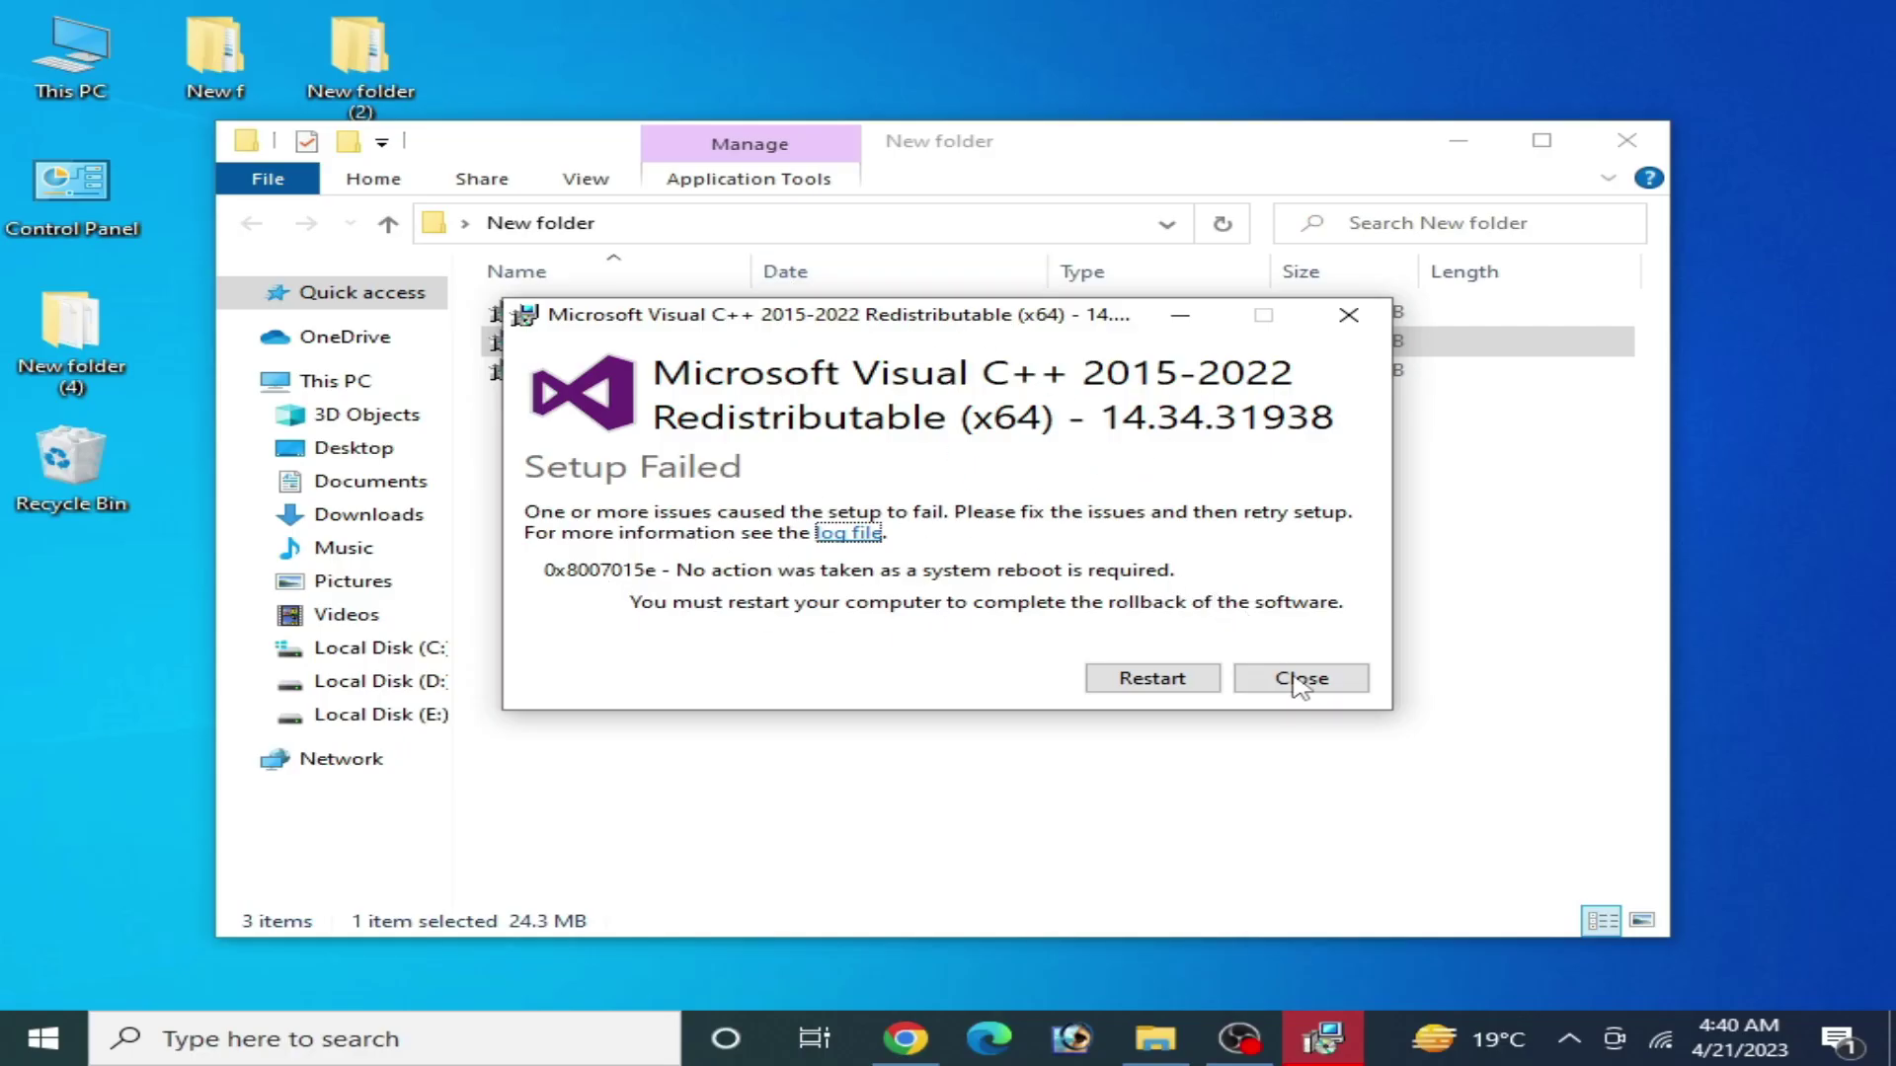
Step: Close the Setup Failed window and launch Registry Editor as administrator from Windows Search
{"action": "left_click", "coordinate": [1299, 679]}
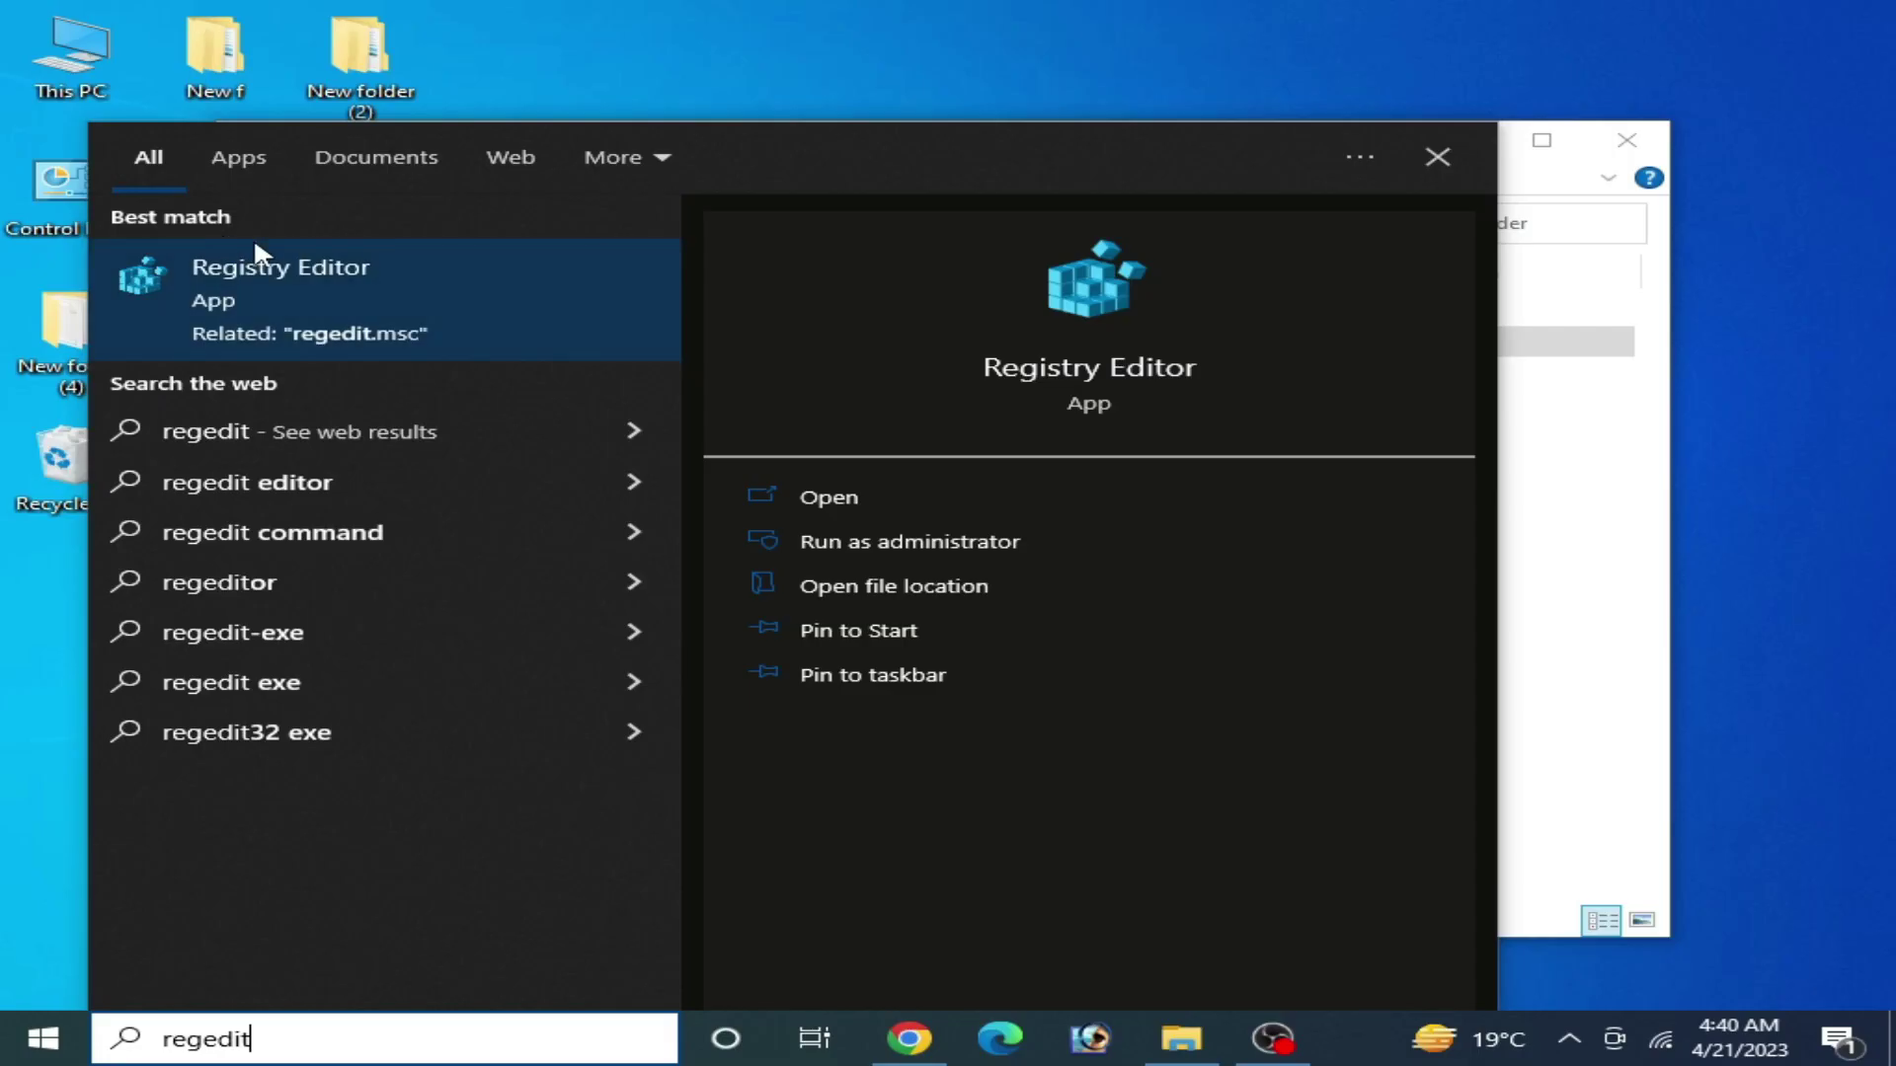
{"action": "right_click", "coordinate": [255, 270]}
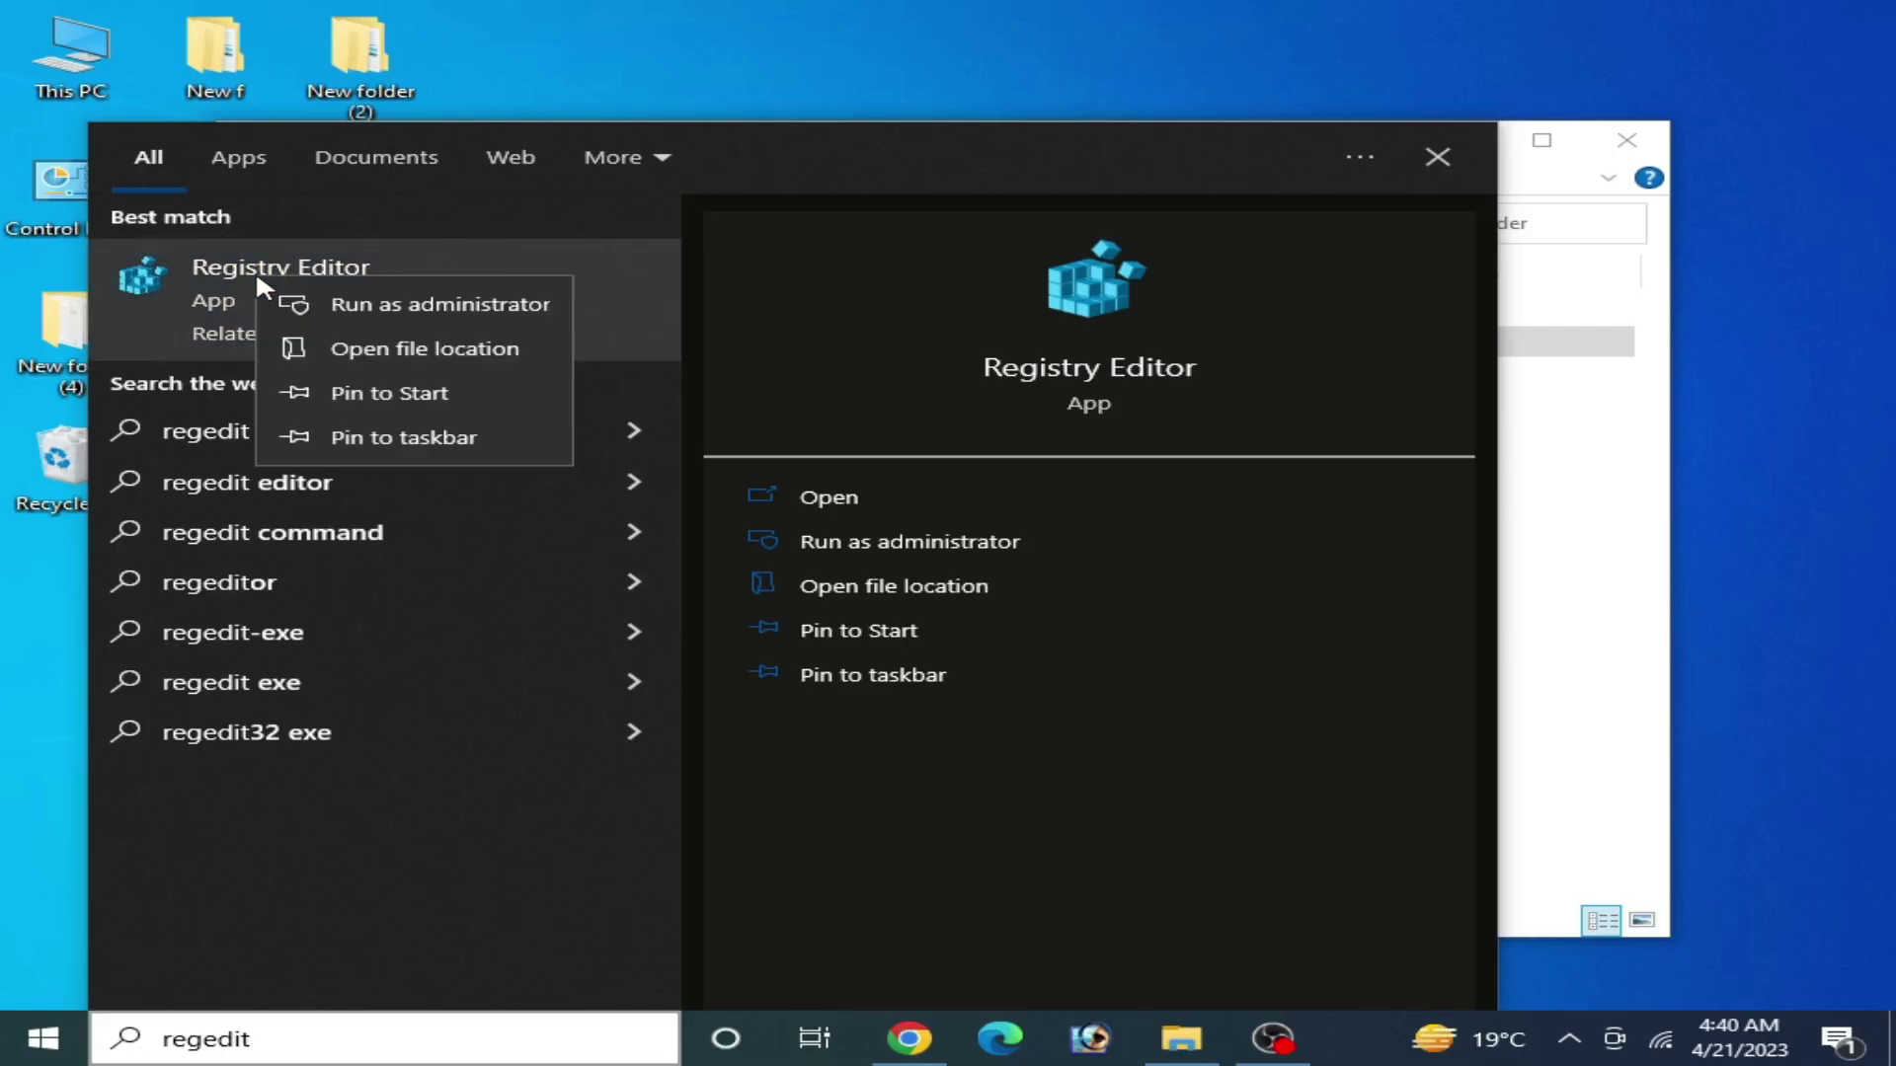
{"action": "left_click", "coordinate": [446, 304]}
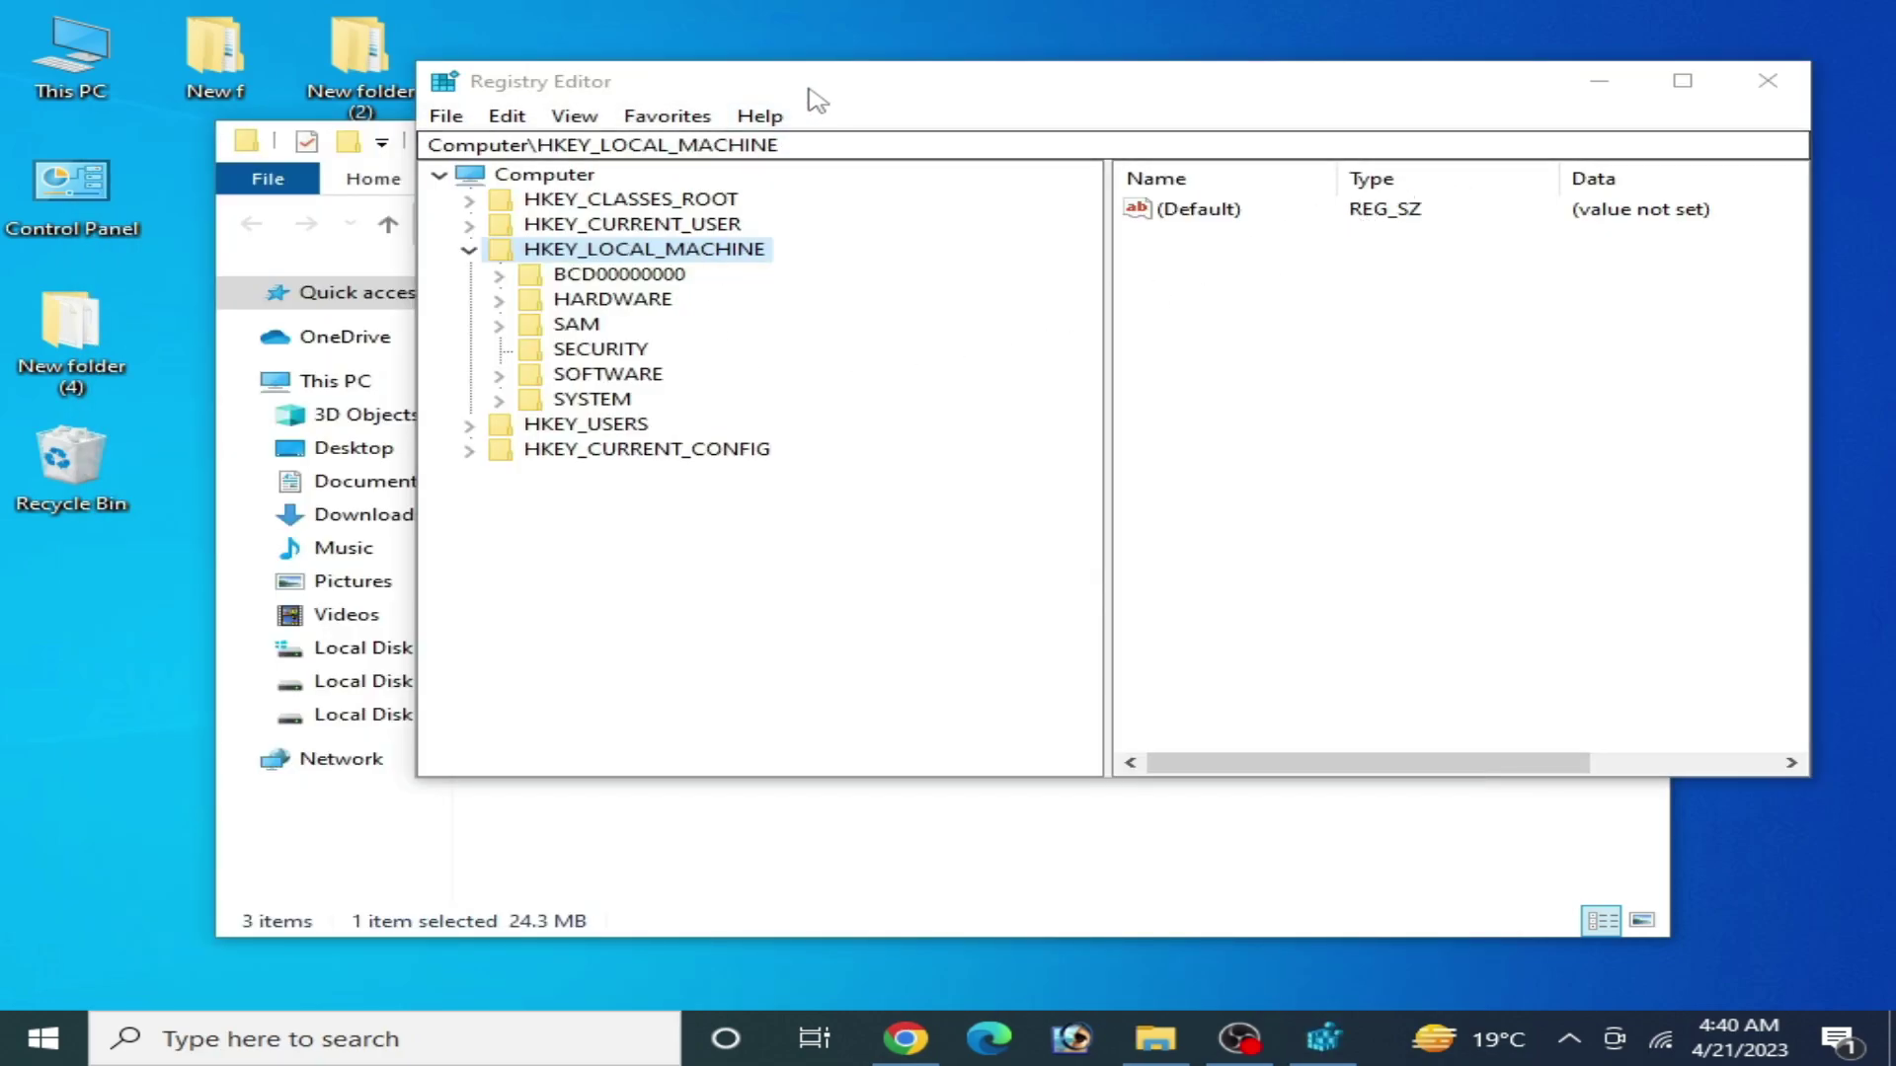
Step: Expand HKEY_LOCAL_MACHINE > SOFTWARE > WOW6432Node in the registry tree
{"action": "left_click_drag", "start_coordinate": [808, 93], "coordinate": [815, 242]}
{"action": "left_click", "coordinate": [462, 400]}
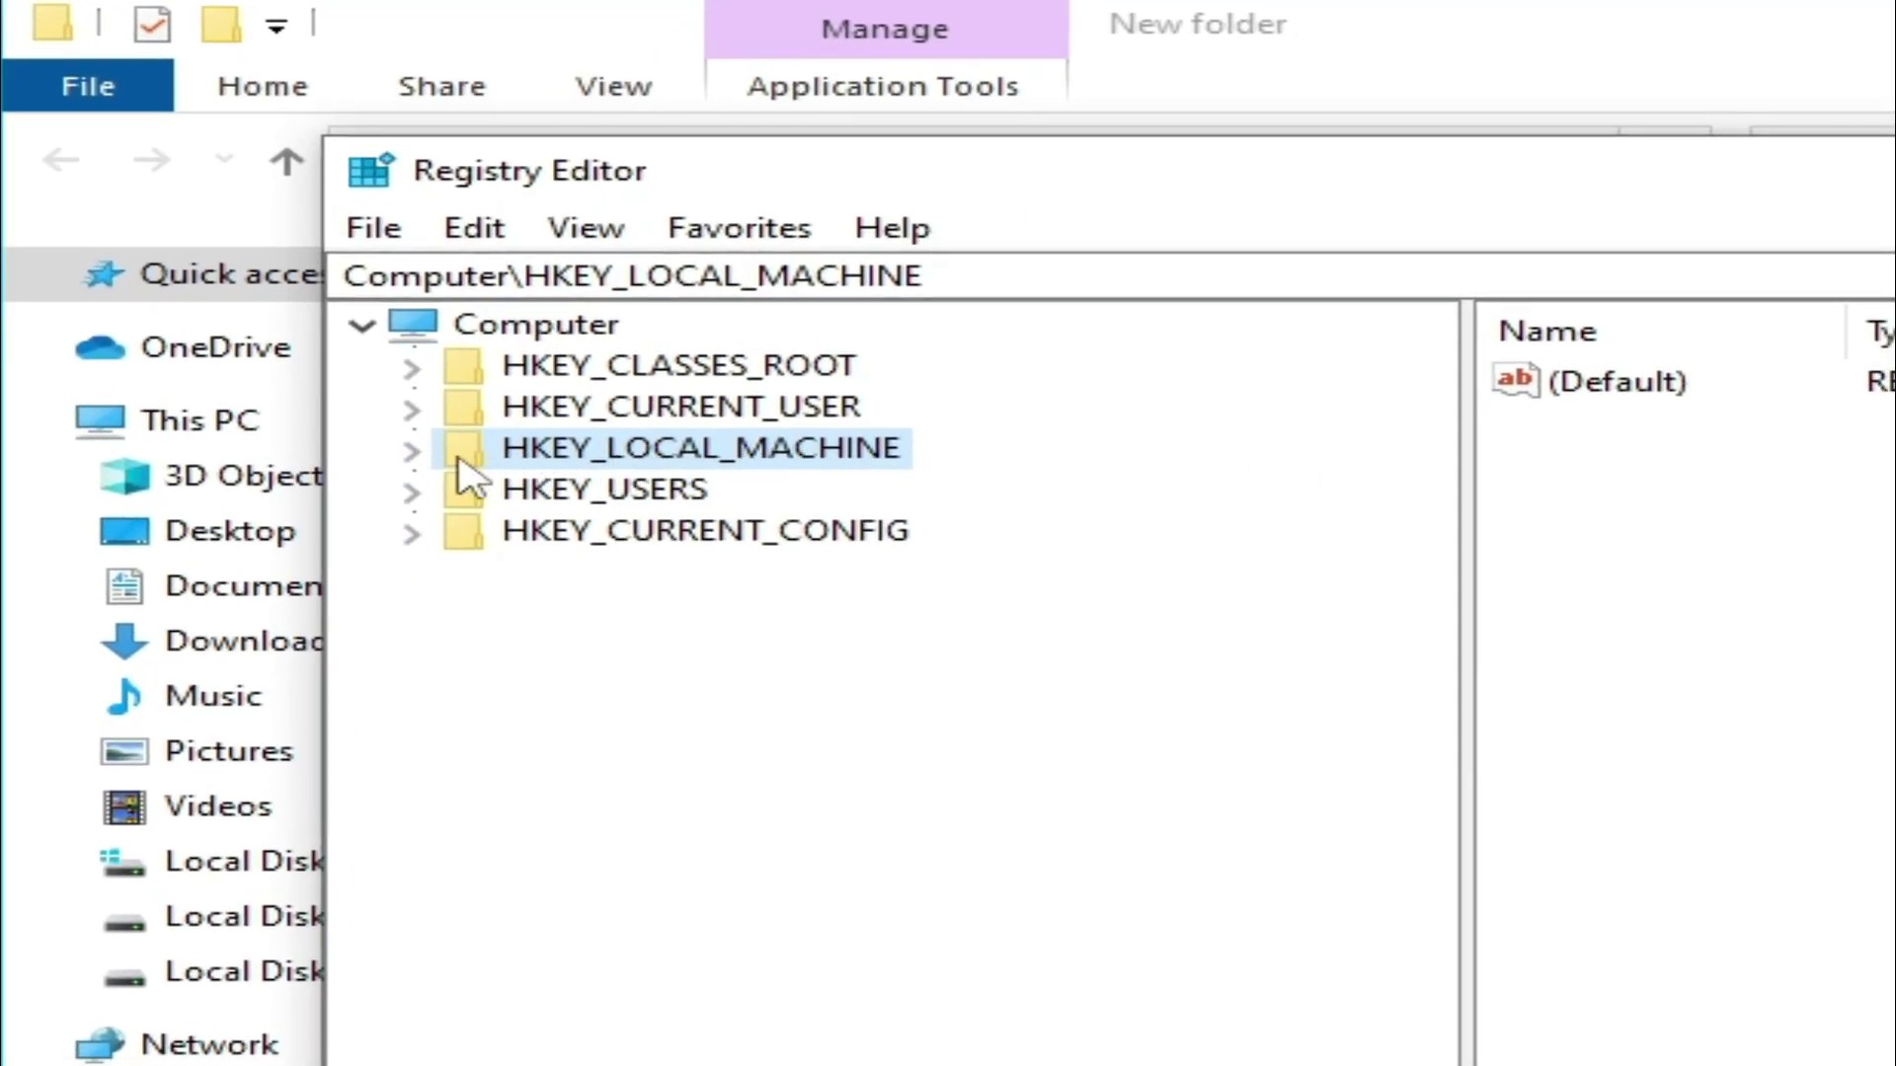
{"action": "left_click", "coordinate": [412, 451]}
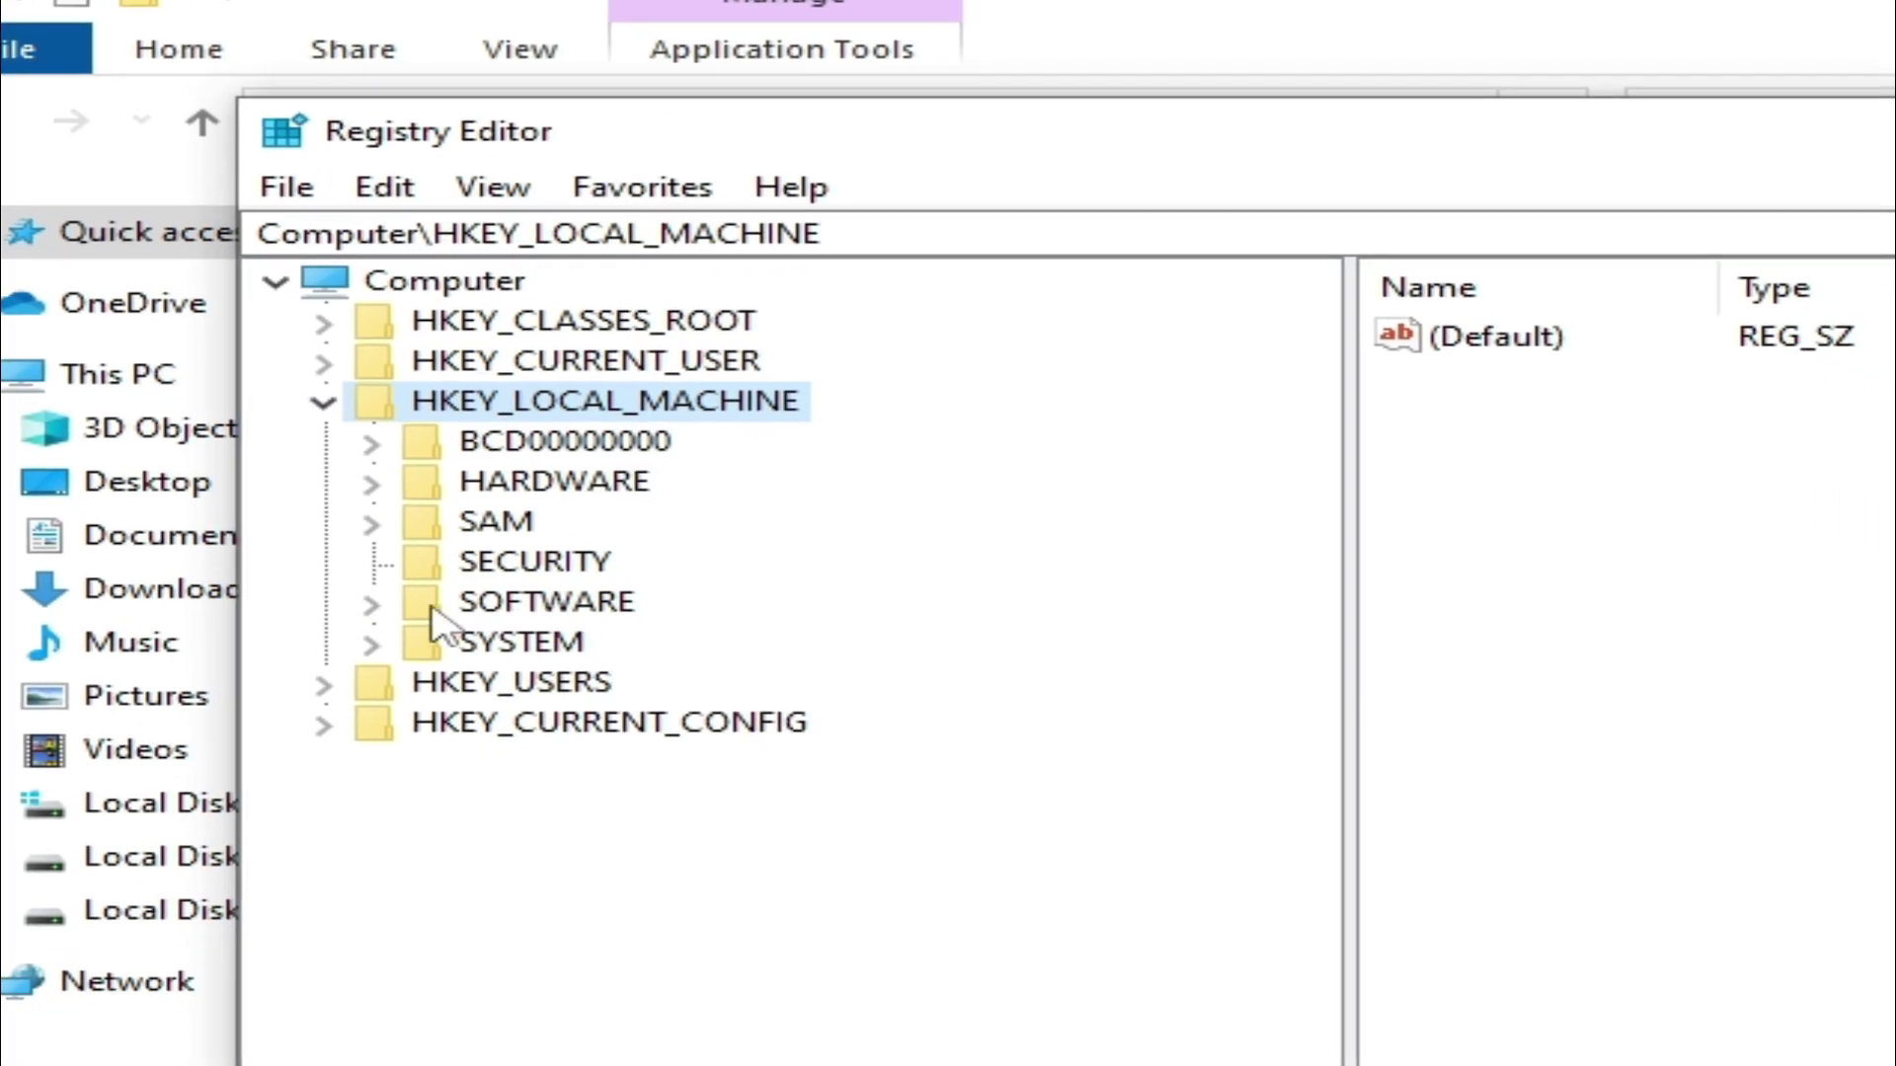
{"action": "left_click", "coordinate": [371, 605]}
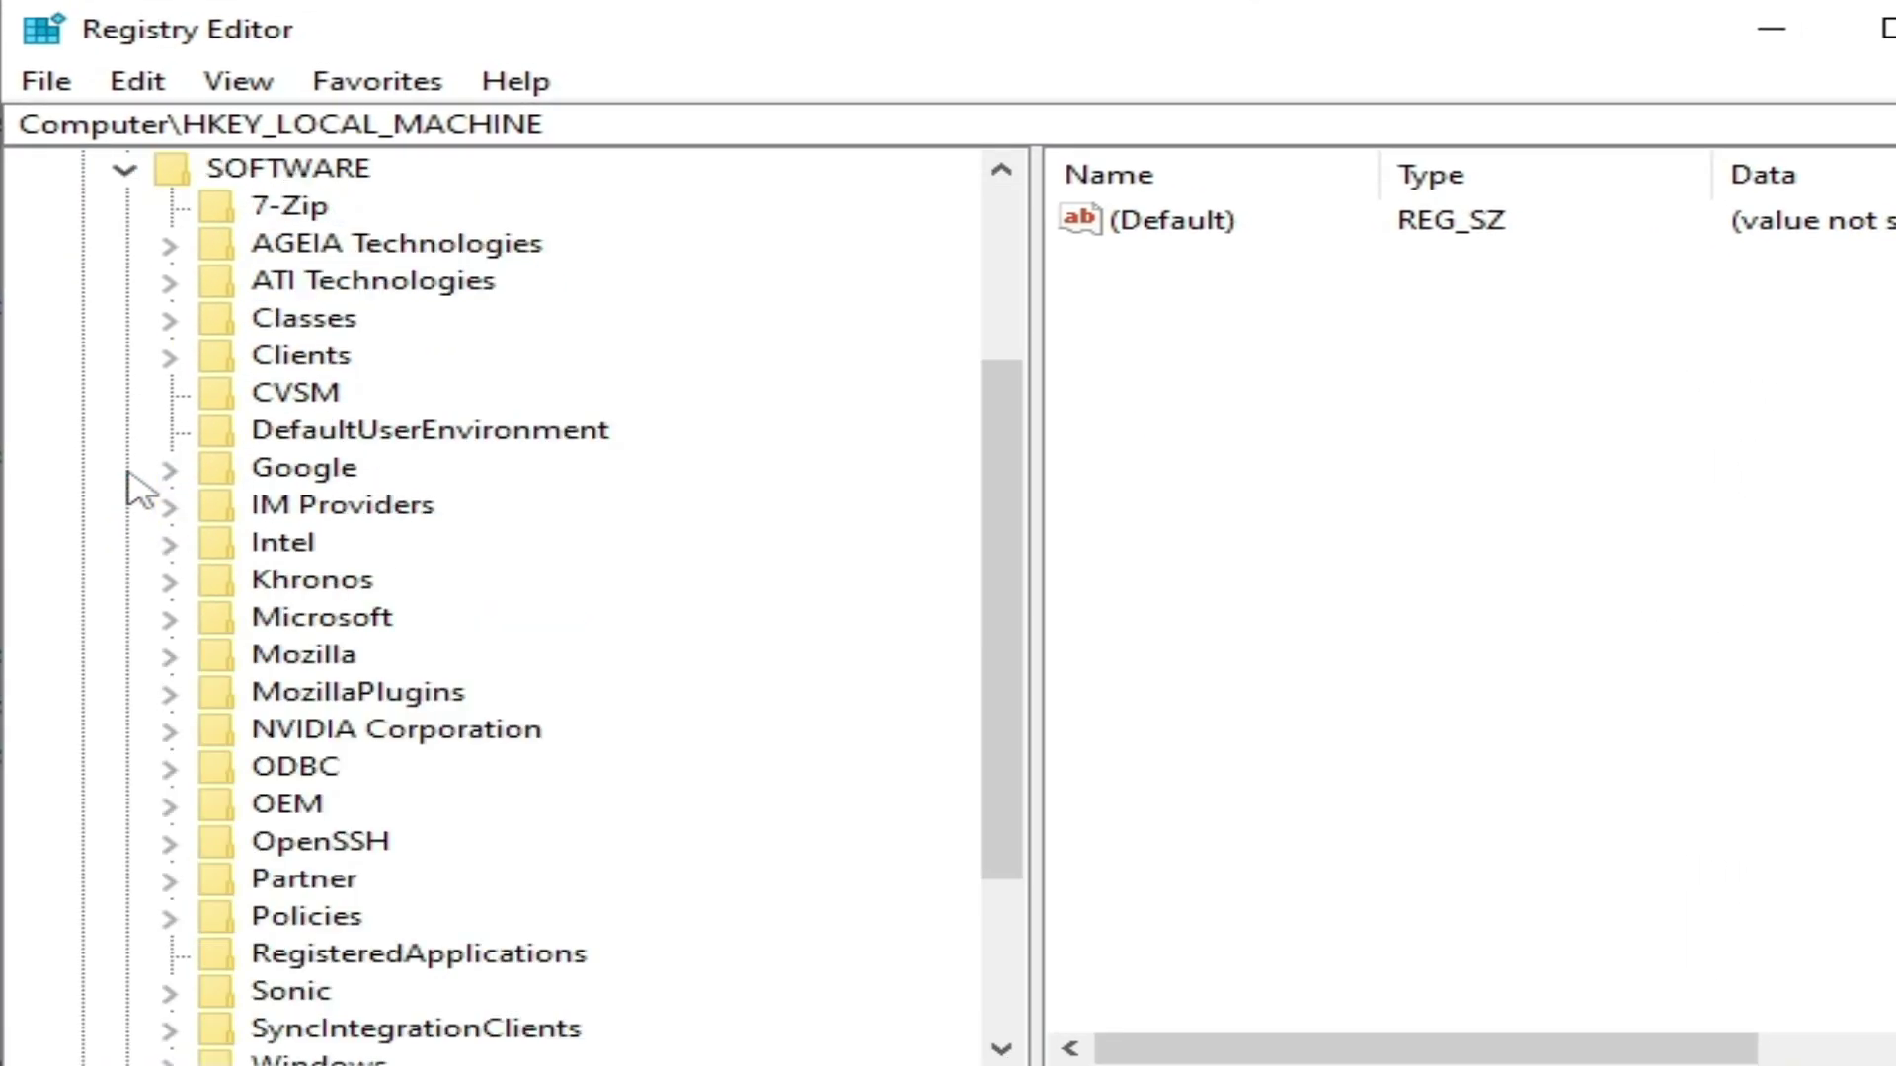
{"action": "left_click_drag", "start_coordinate": [1015, 470], "coordinate": [1009, 652]}
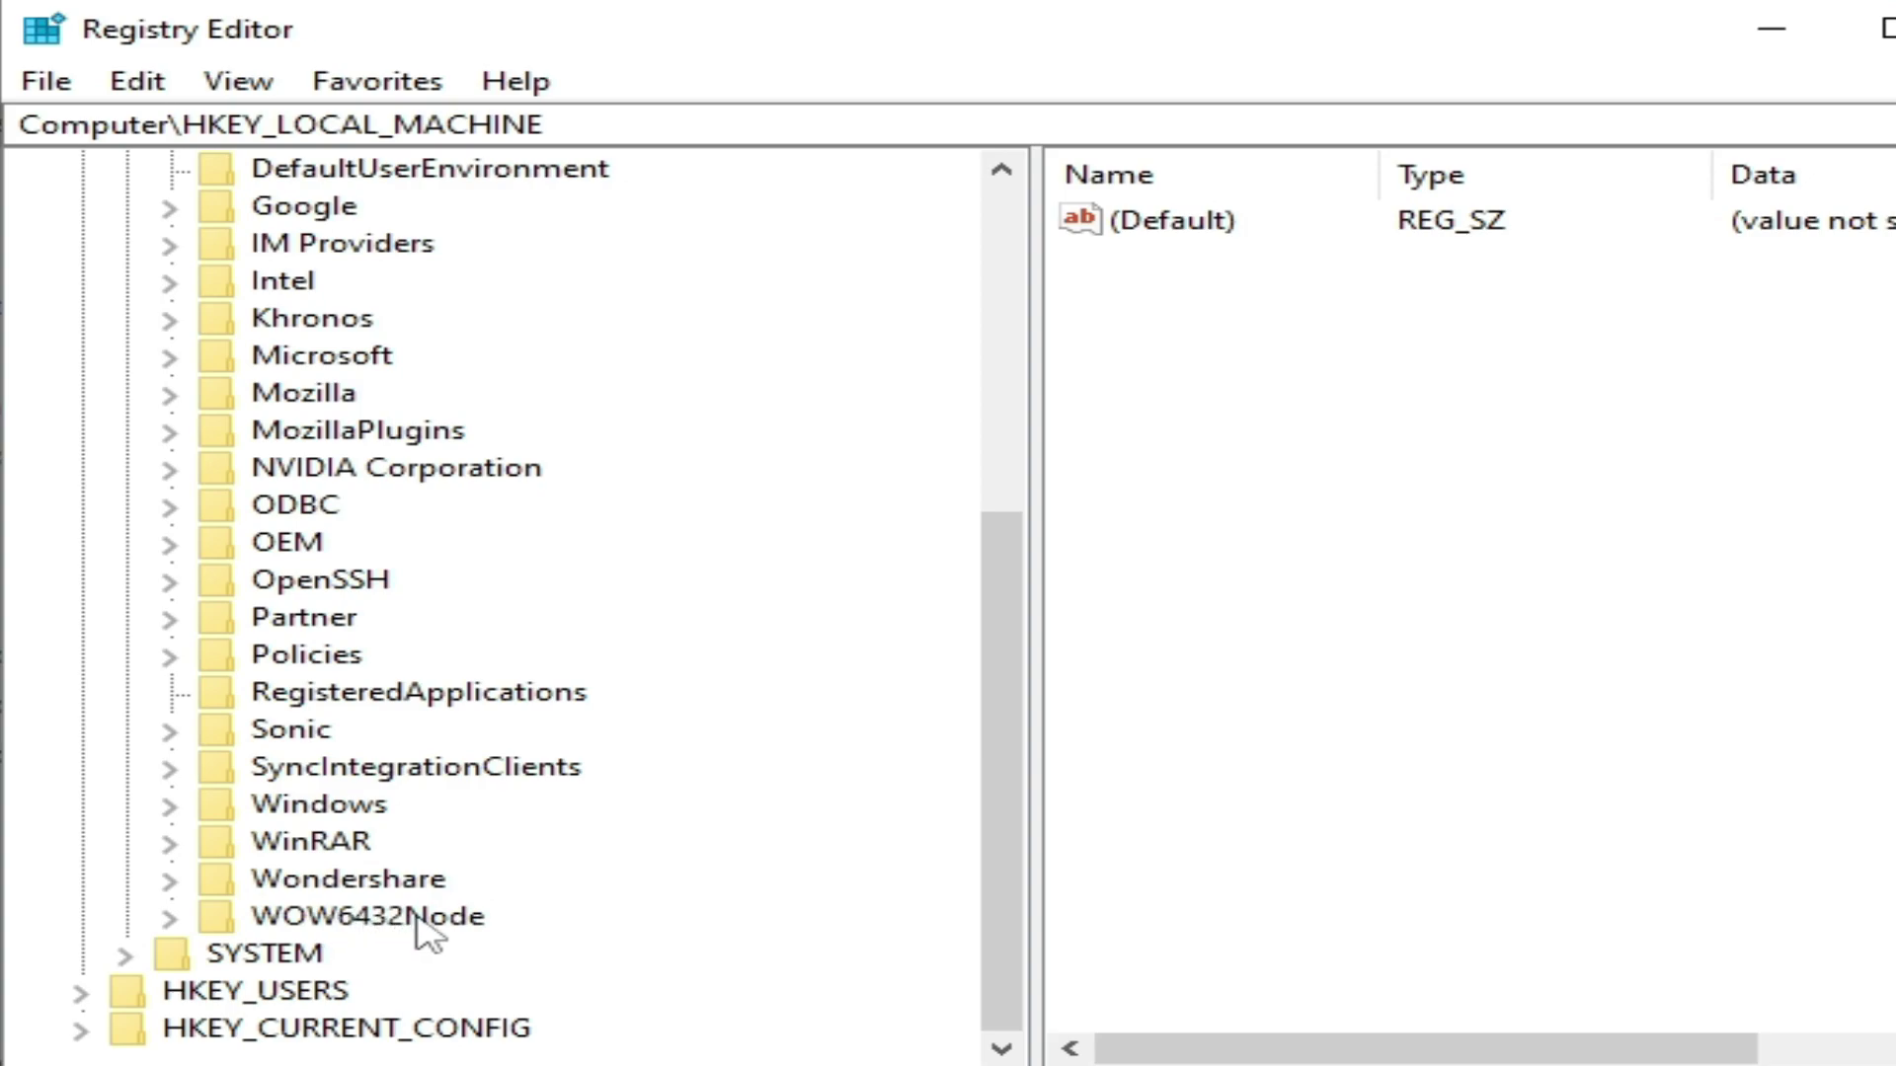
{"action": "left_click", "coordinate": [169, 917]}
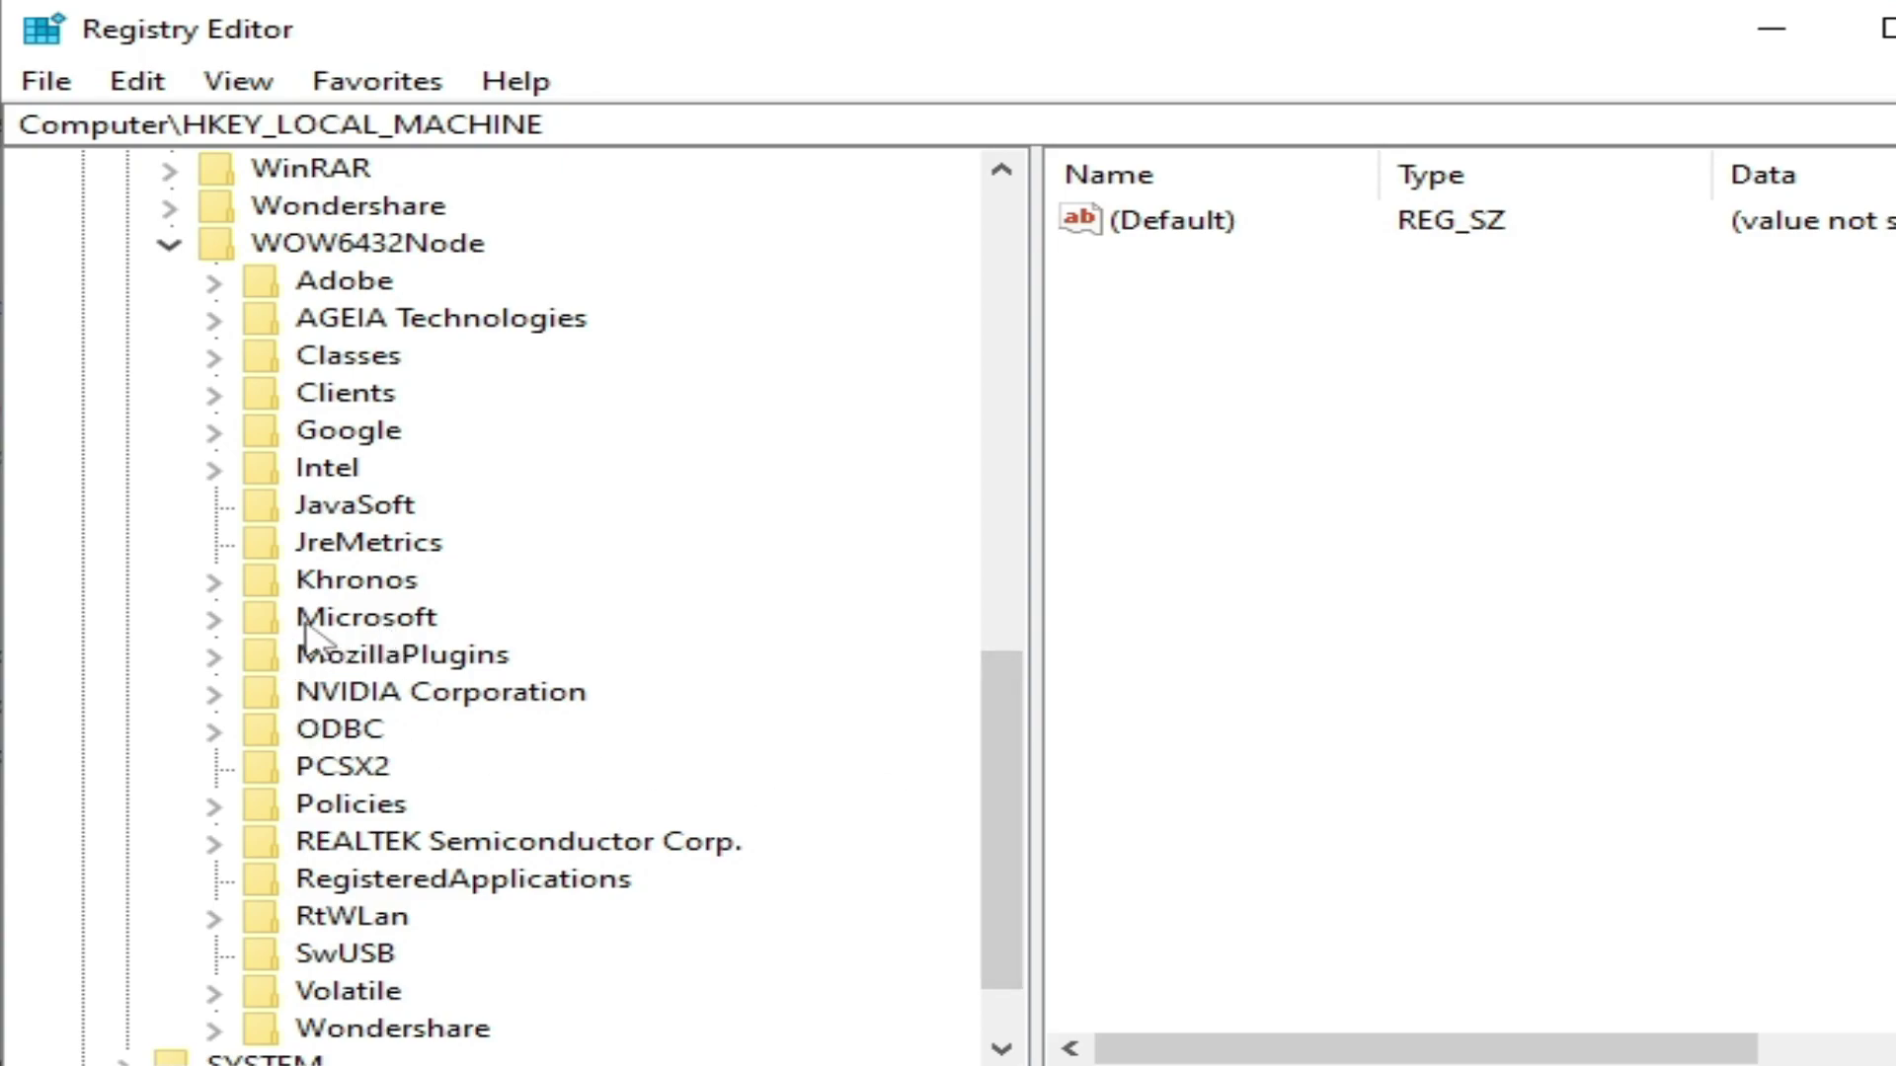
Step: Expand Microsoft > Windows > CurrentVersion under WOW6432Node to reach Uninstall
{"action": "left_click", "coordinate": [219, 619]}
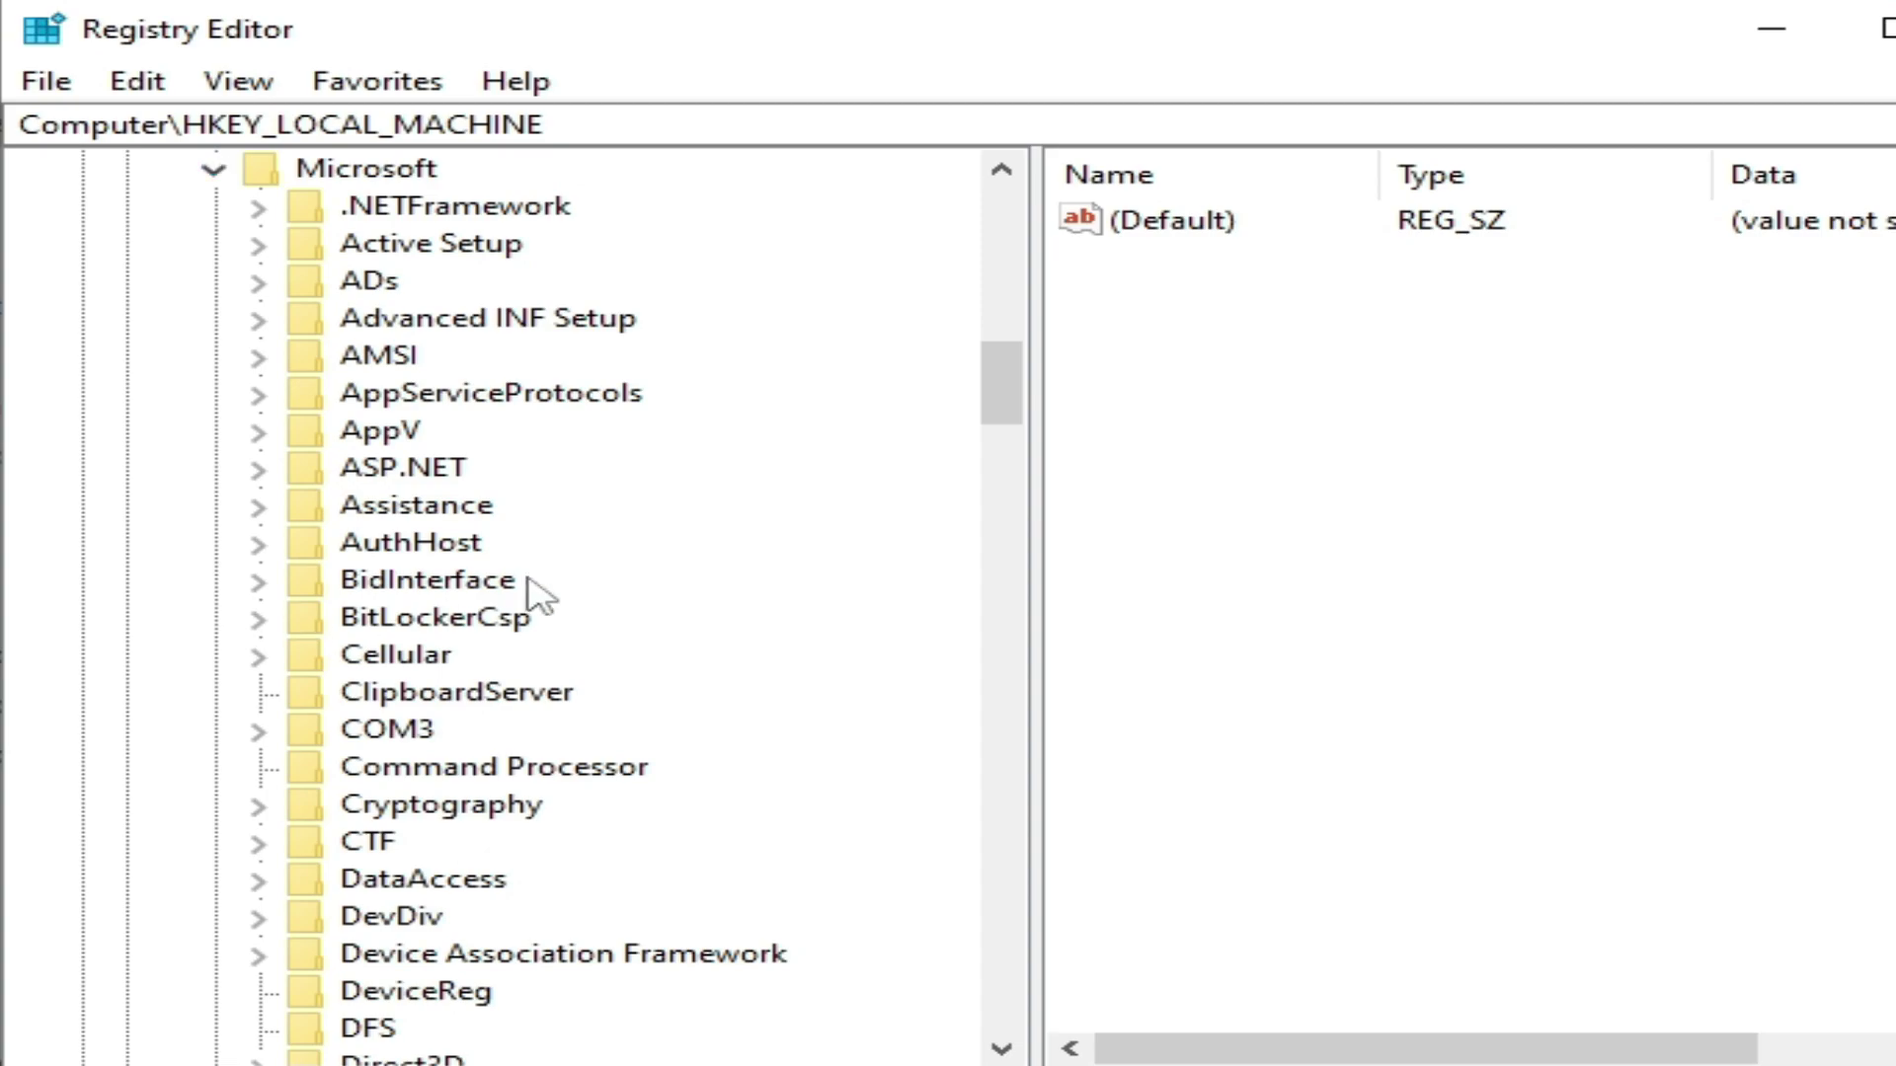
{"action": "left_click_drag", "start_coordinate": [1007, 389], "coordinate": [1067, 903]}
{"action": "left_click", "coordinate": [413, 811]}
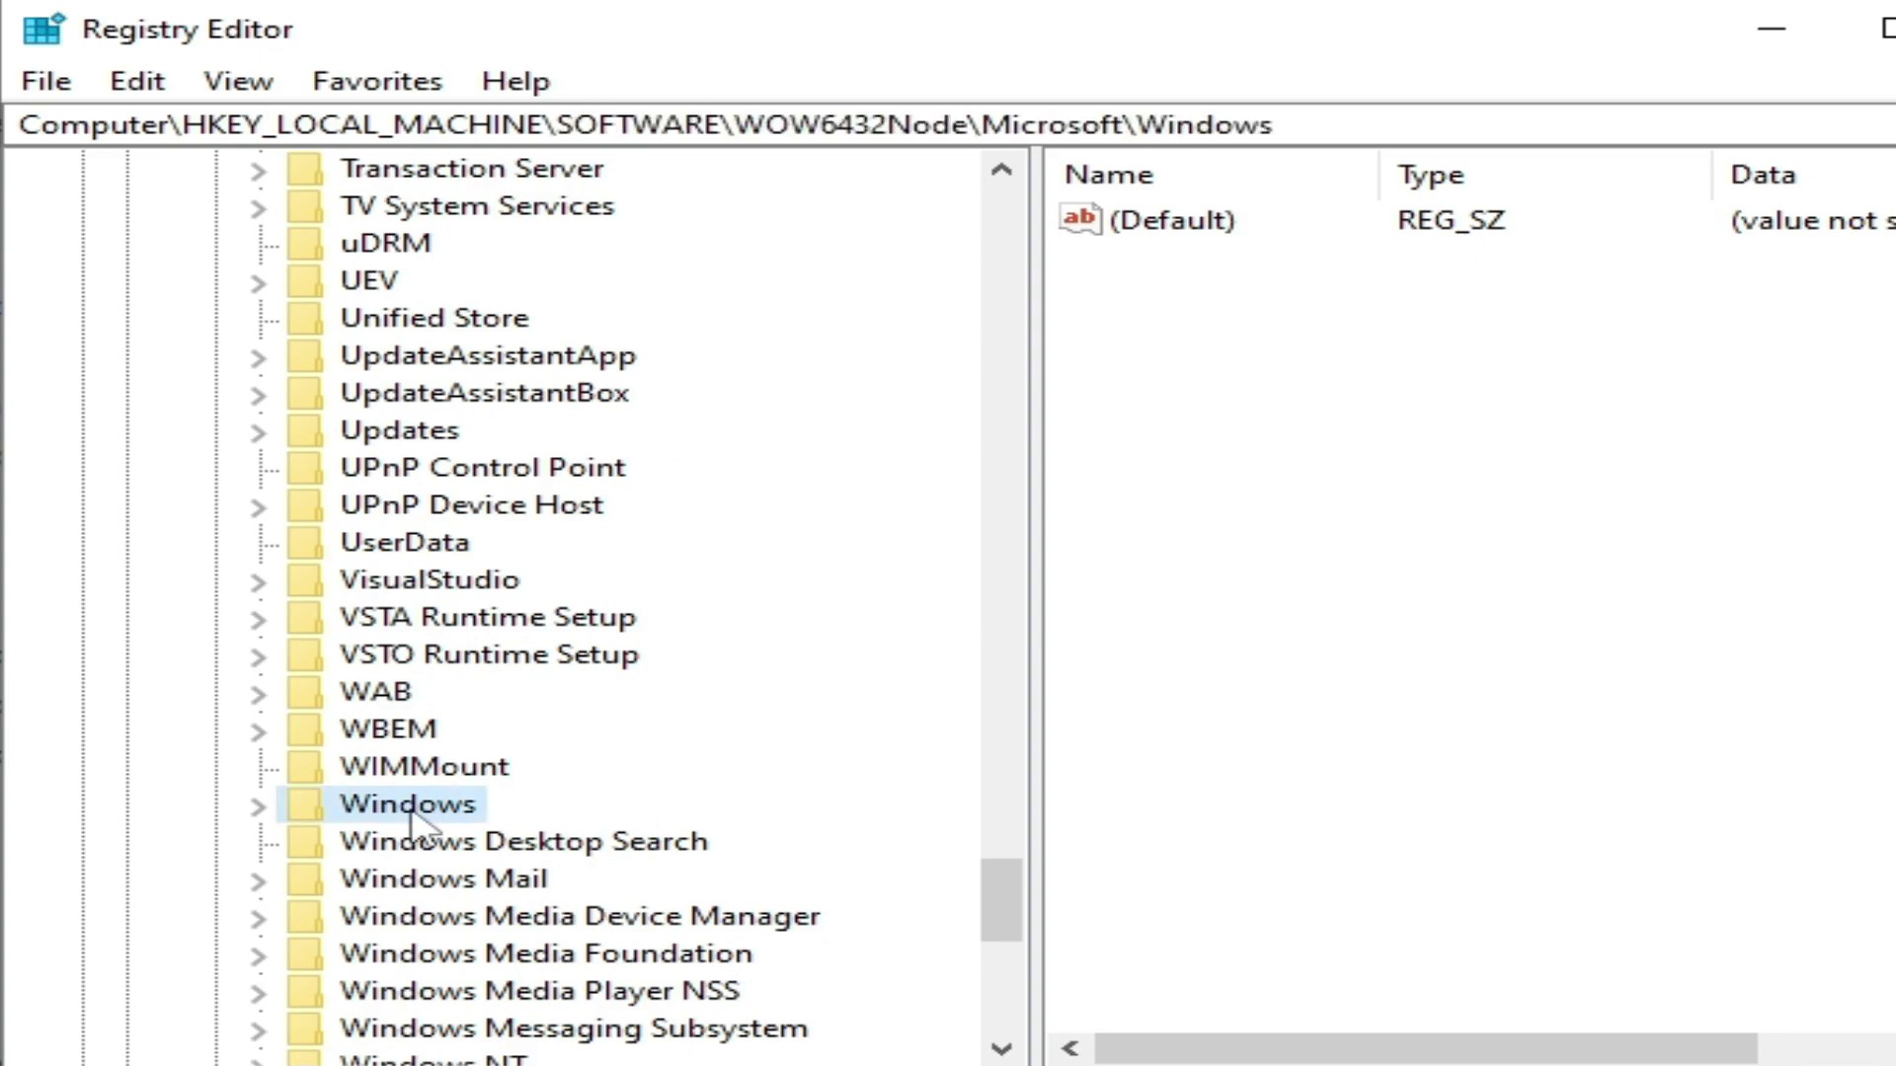
{"action": "left_click", "coordinate": [259, 808]}
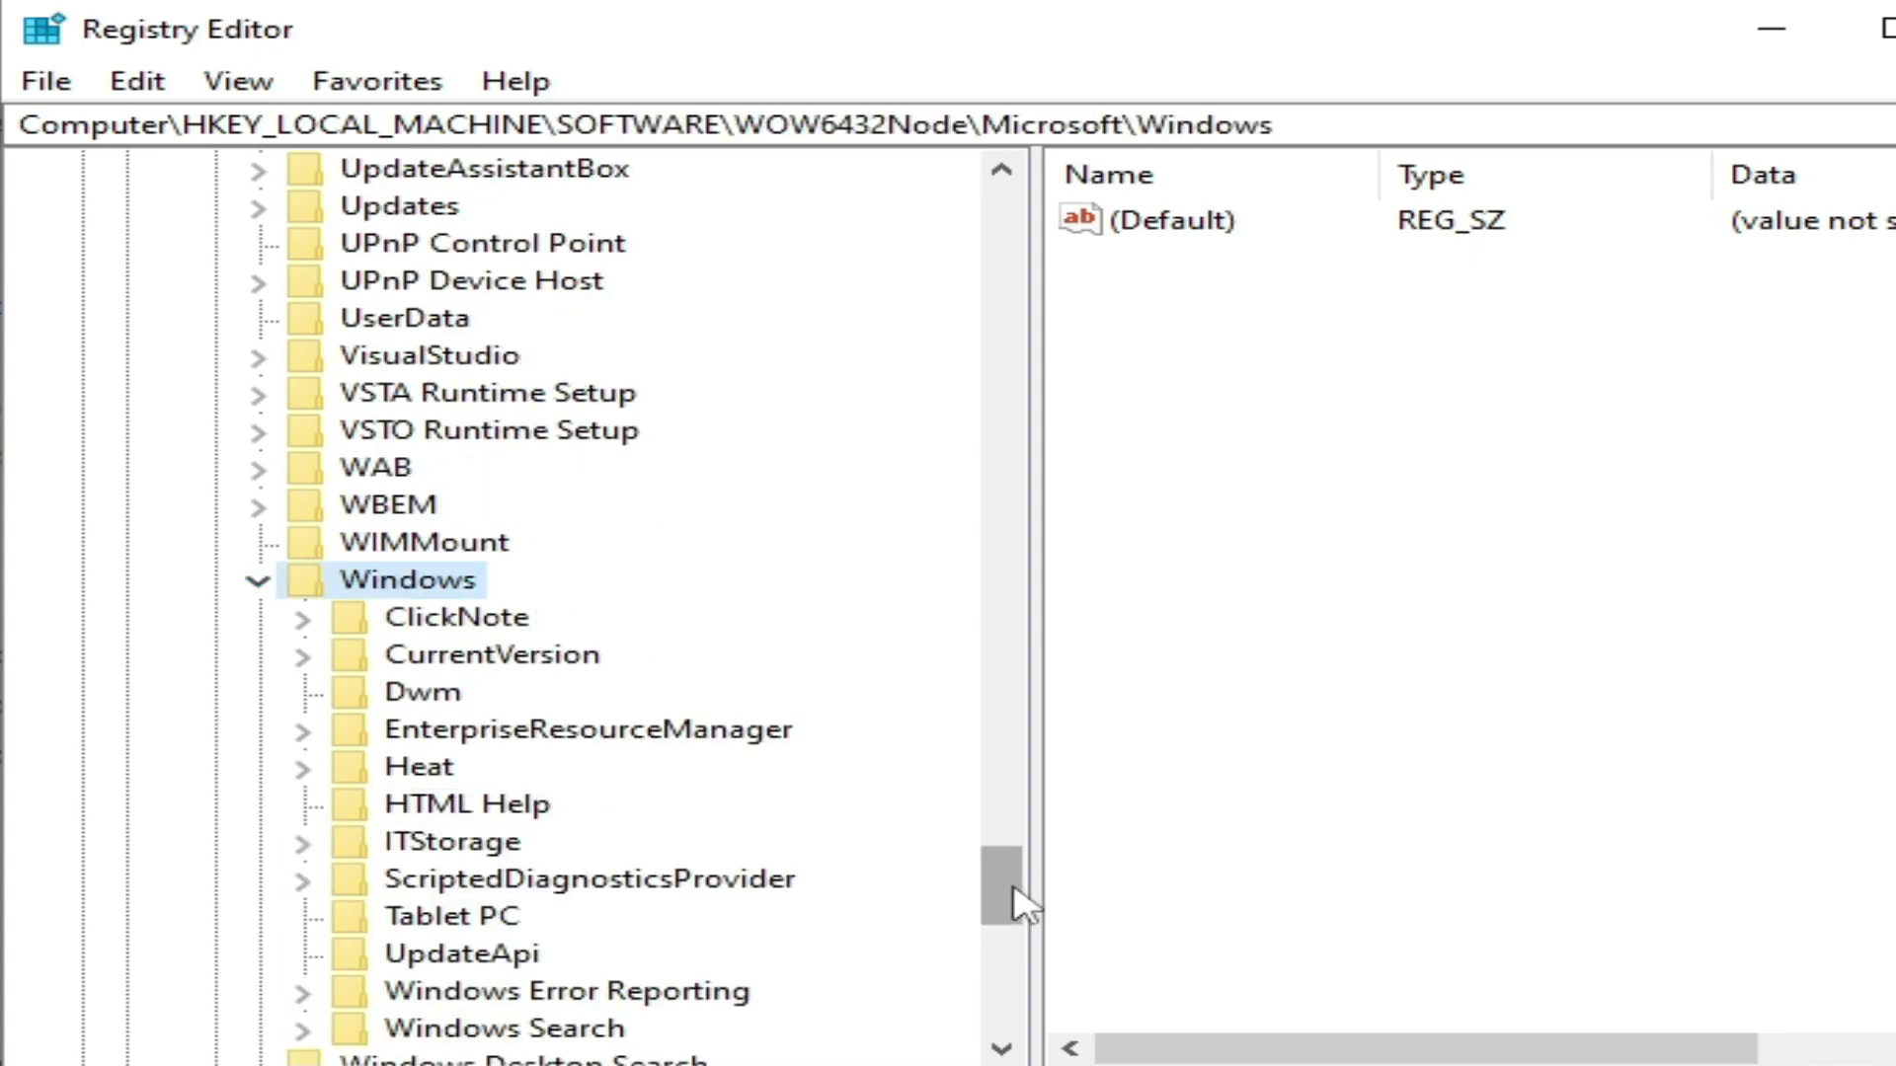
{"action": "left_click_drag", "start_coordinate": [1020, 898], "coordinate": [1020, 922]}
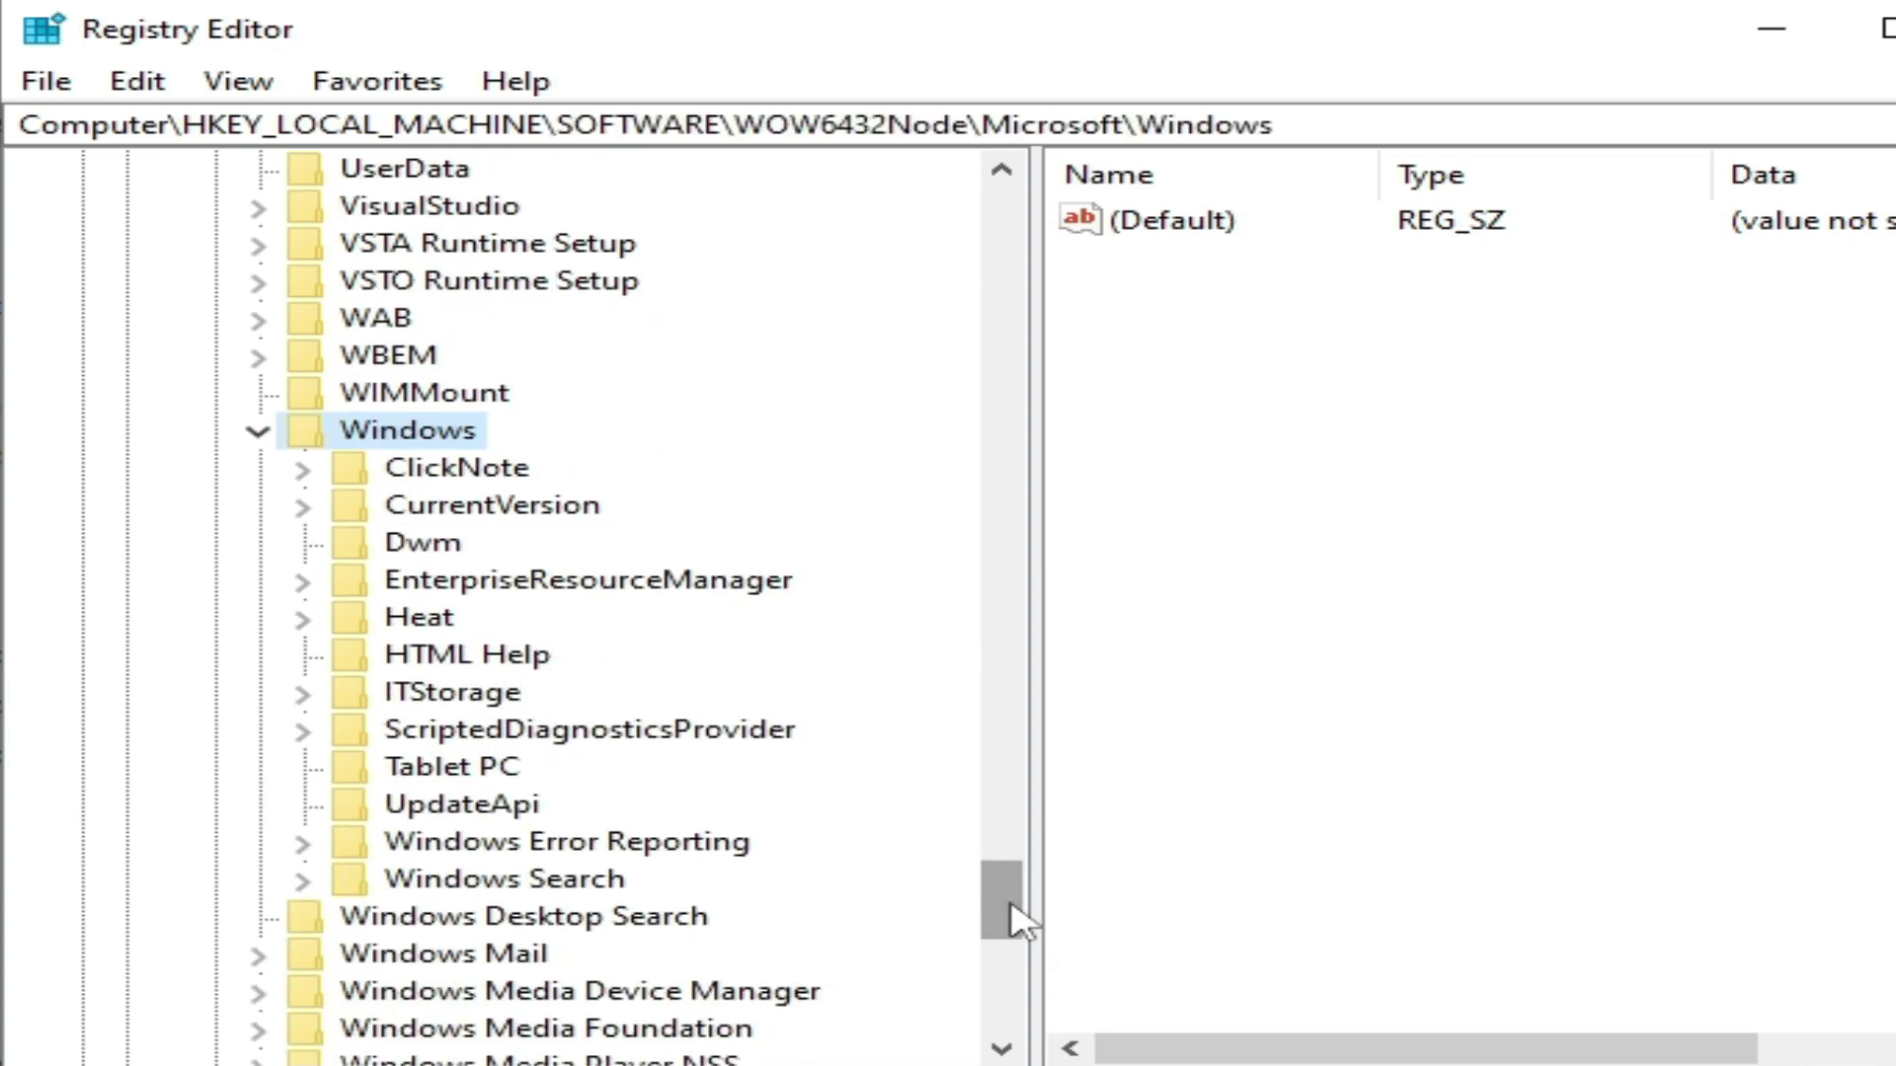
{"action": "left_click", "coordinate": [312, 509]}
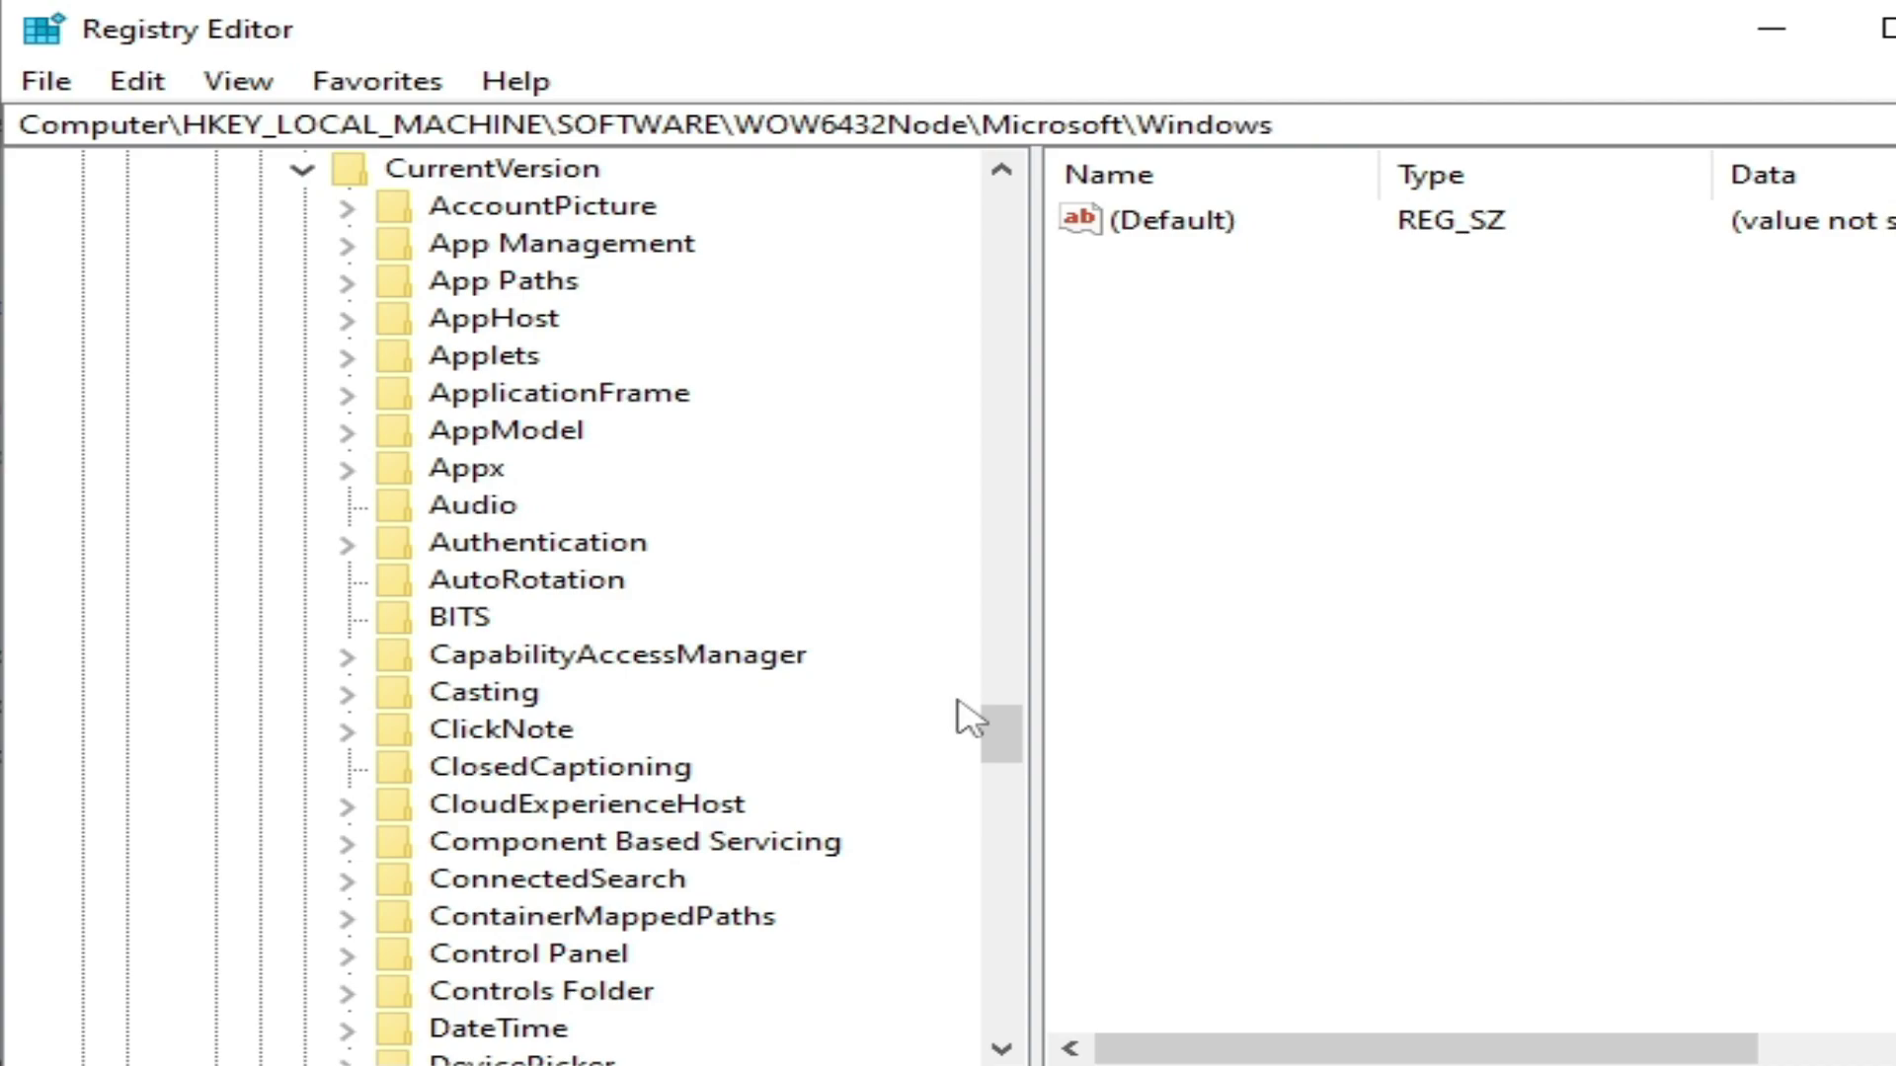
{"action": "left_click_drag", "start_coordinate": [999, 732], "coordinate": [1015, 916]}
Step: Expand the Uninstall key and move down to the {d92971ab-…}.RebootRequired subkey
{"action": "left_click", "coordinate": [493, 468]}
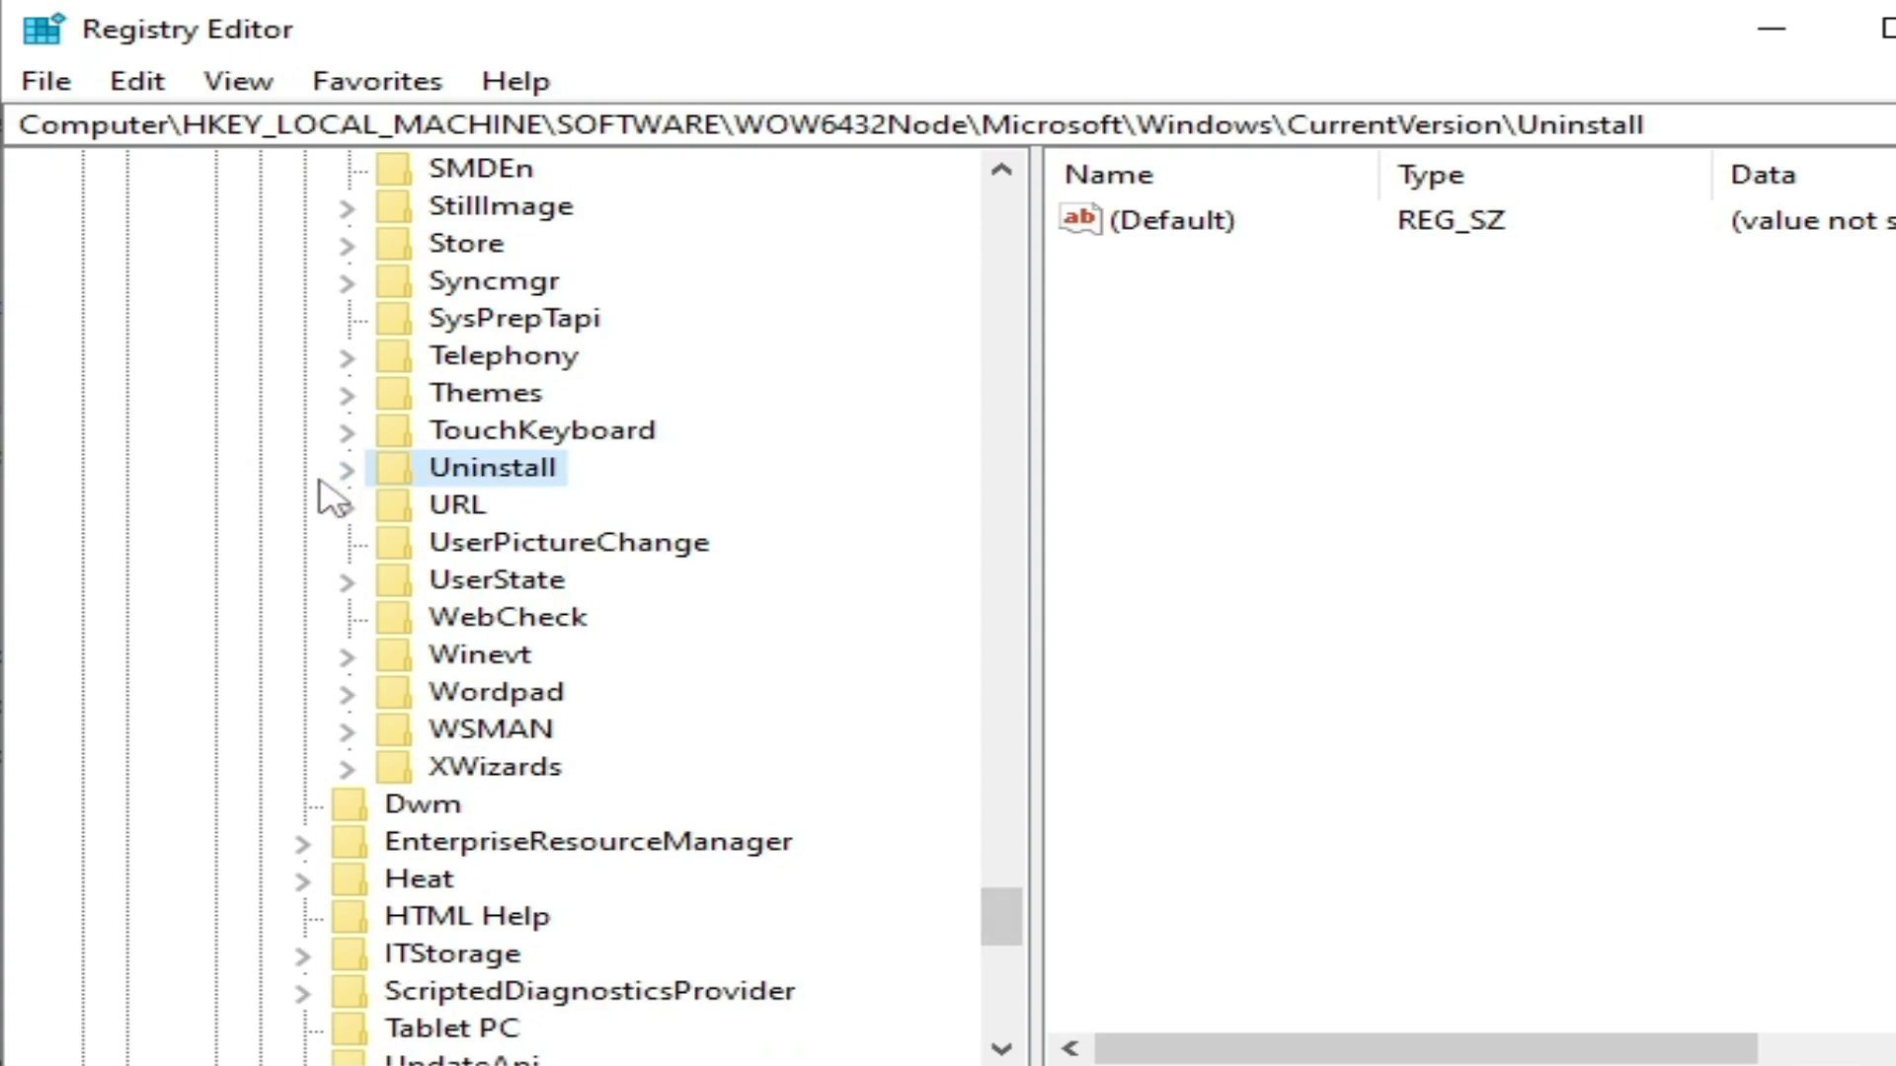
{"action": "left_click", "coordinate": [347, 470]}
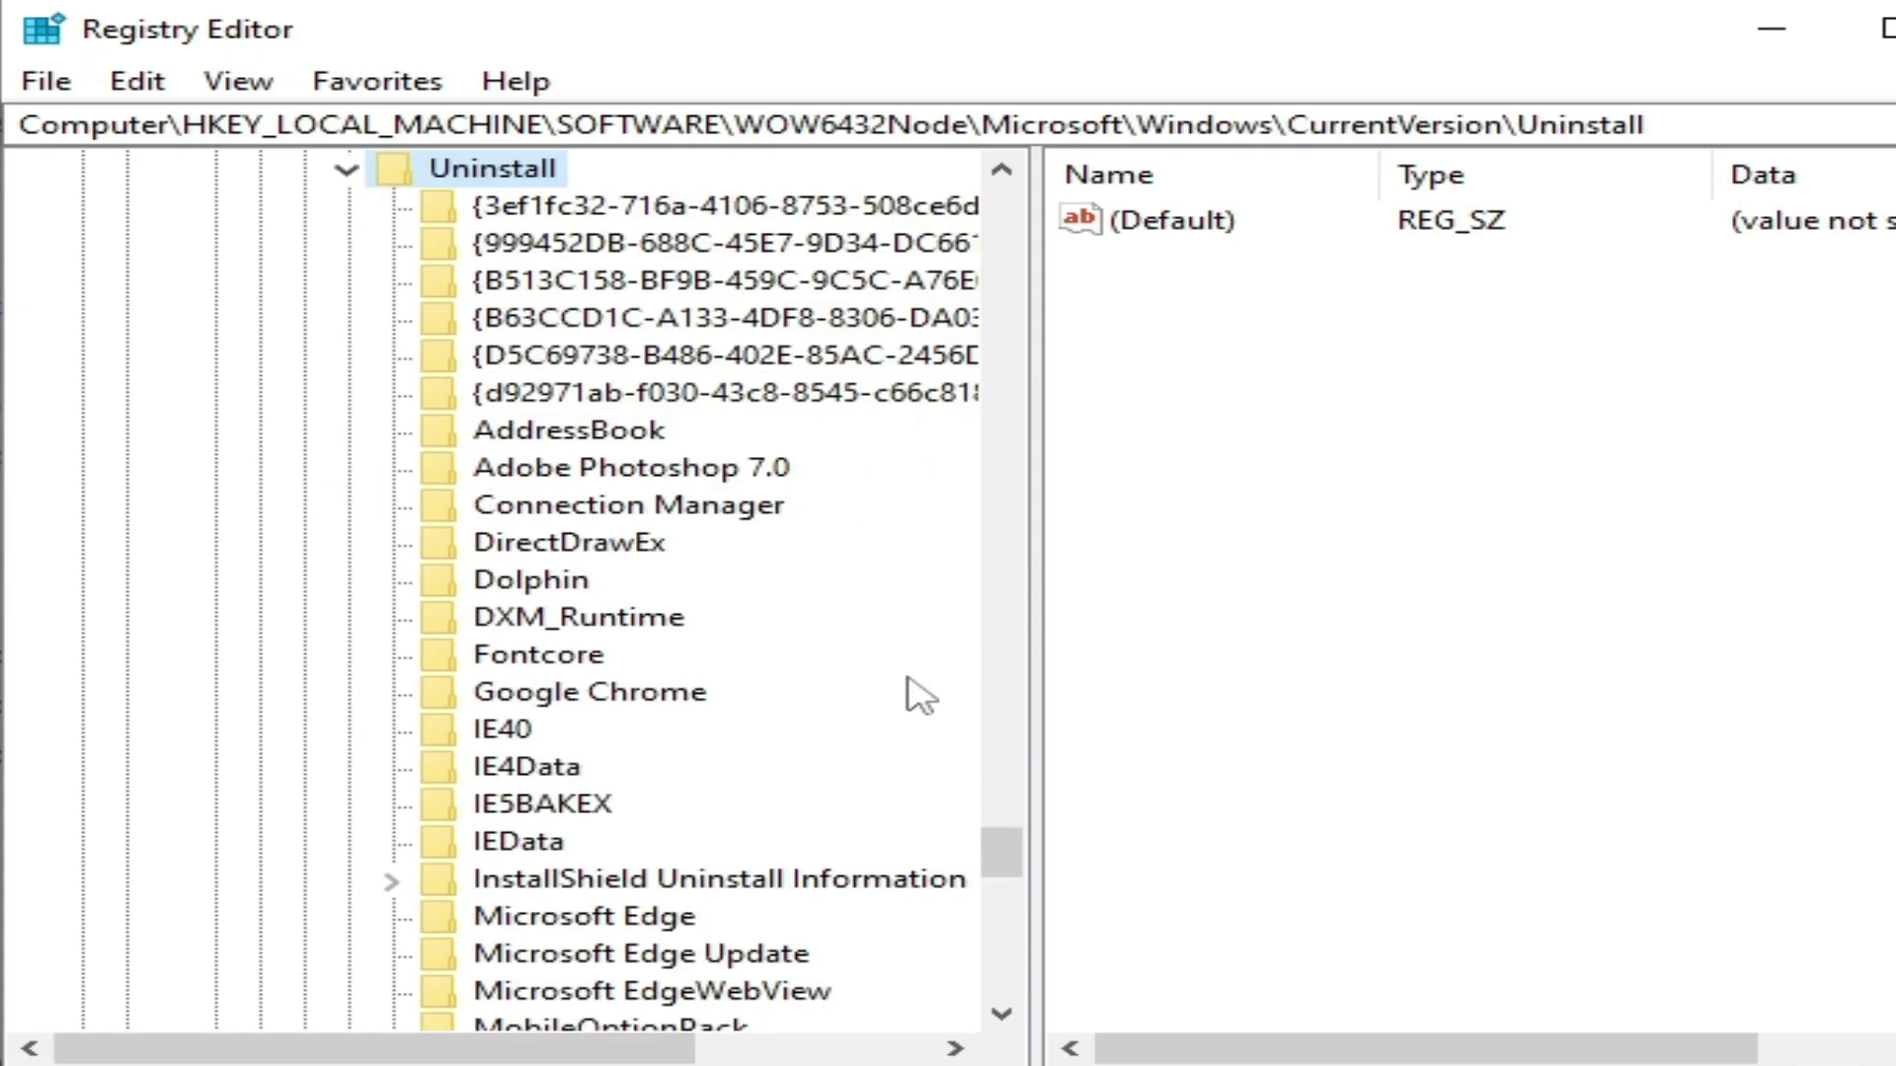
{"action": "left_click_drag", "start_coordinate": [412, 1049], "coordinate": [740, 1015]}
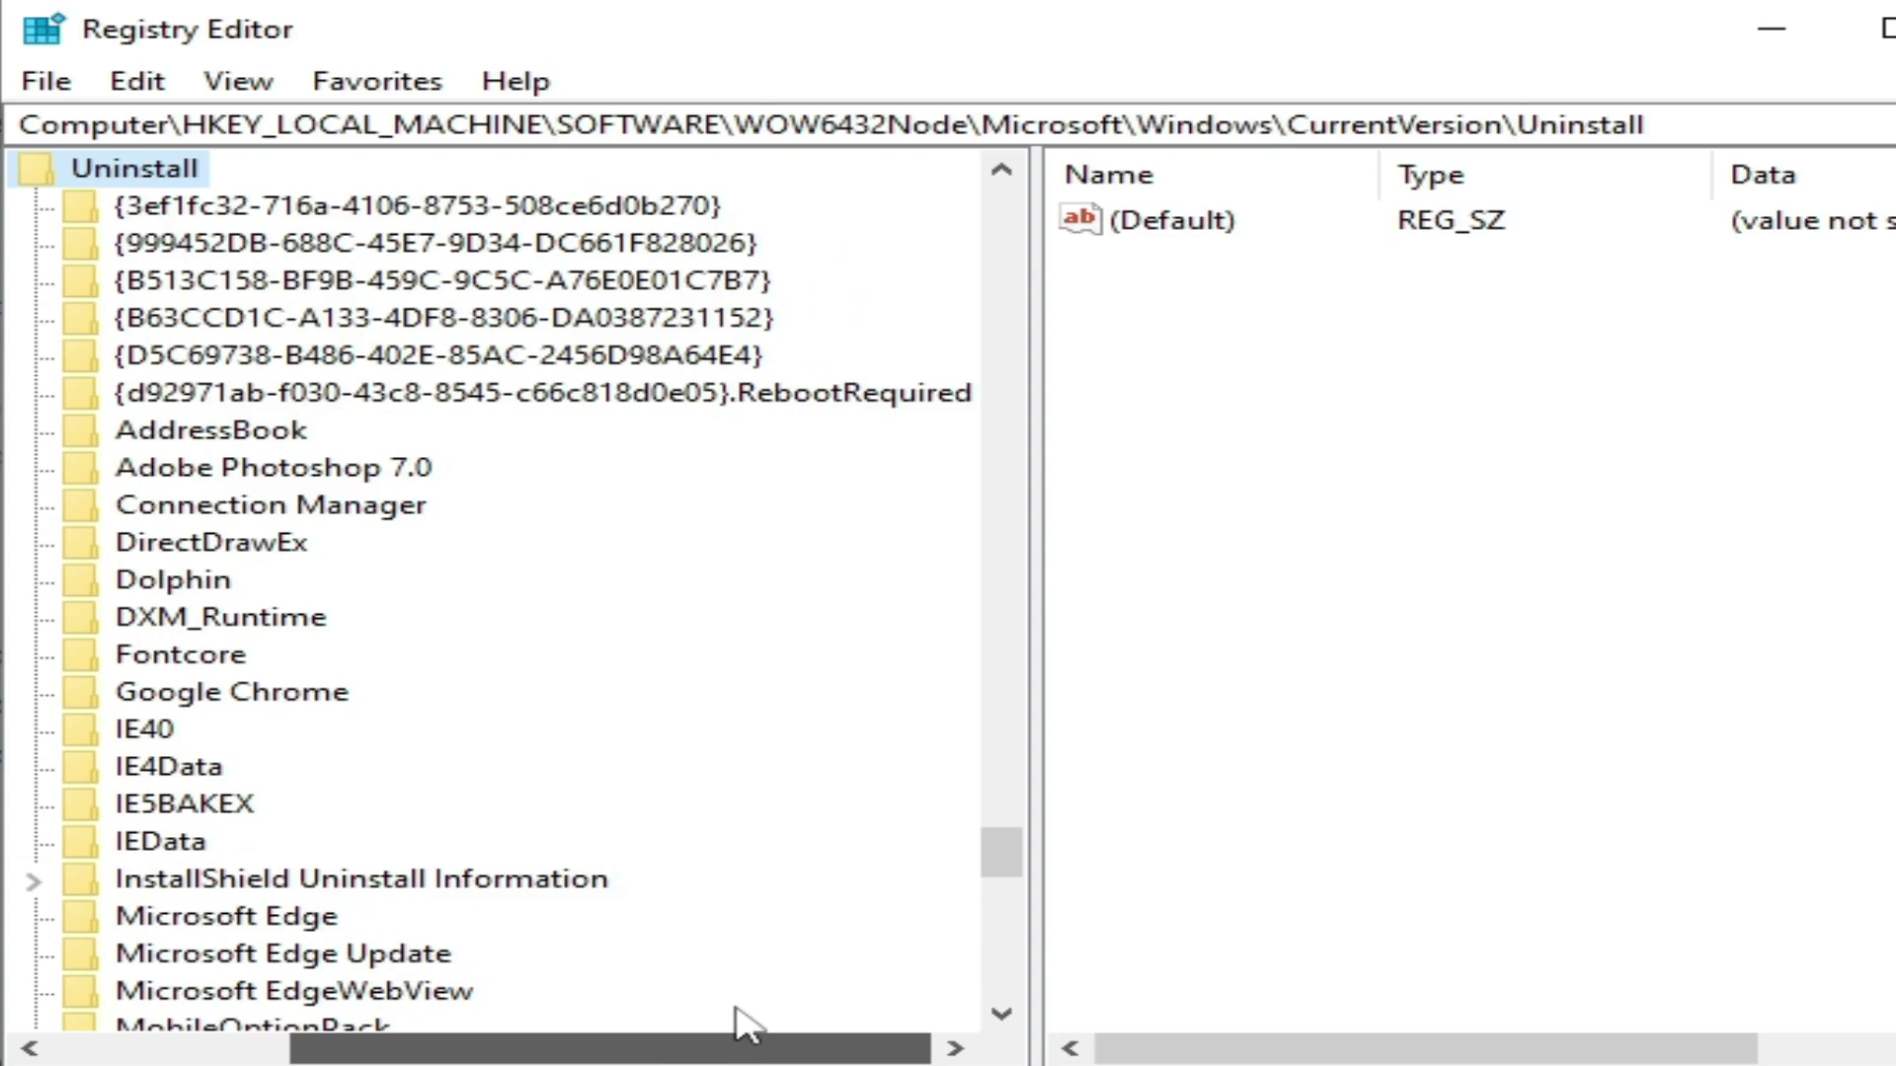
{"action": "key", "text": "Down"}
{"action": "key", "text": "Down"}
{"action": "key", "text": "Down"}
{"action": "key", "text": "Down"}
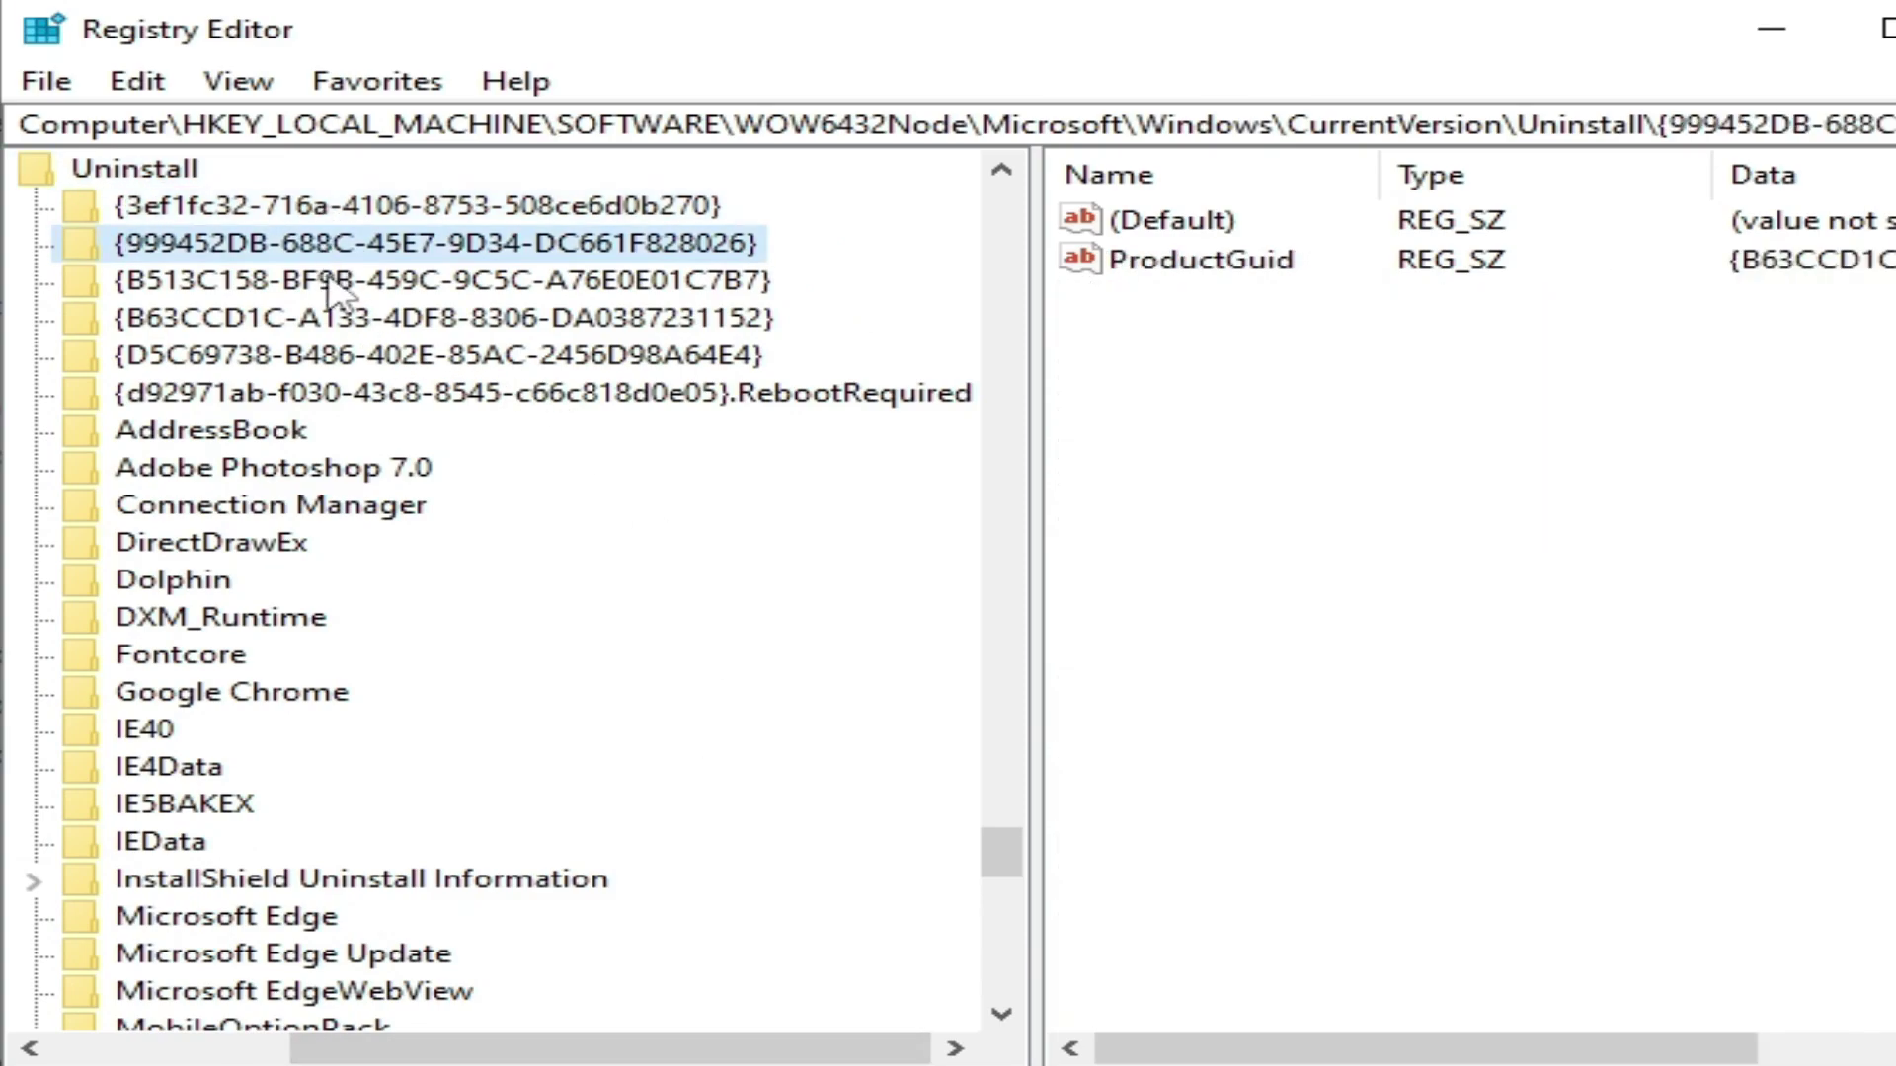
{"action": "key", "text": "Down"}
{"action": "key", "text": "Down"}
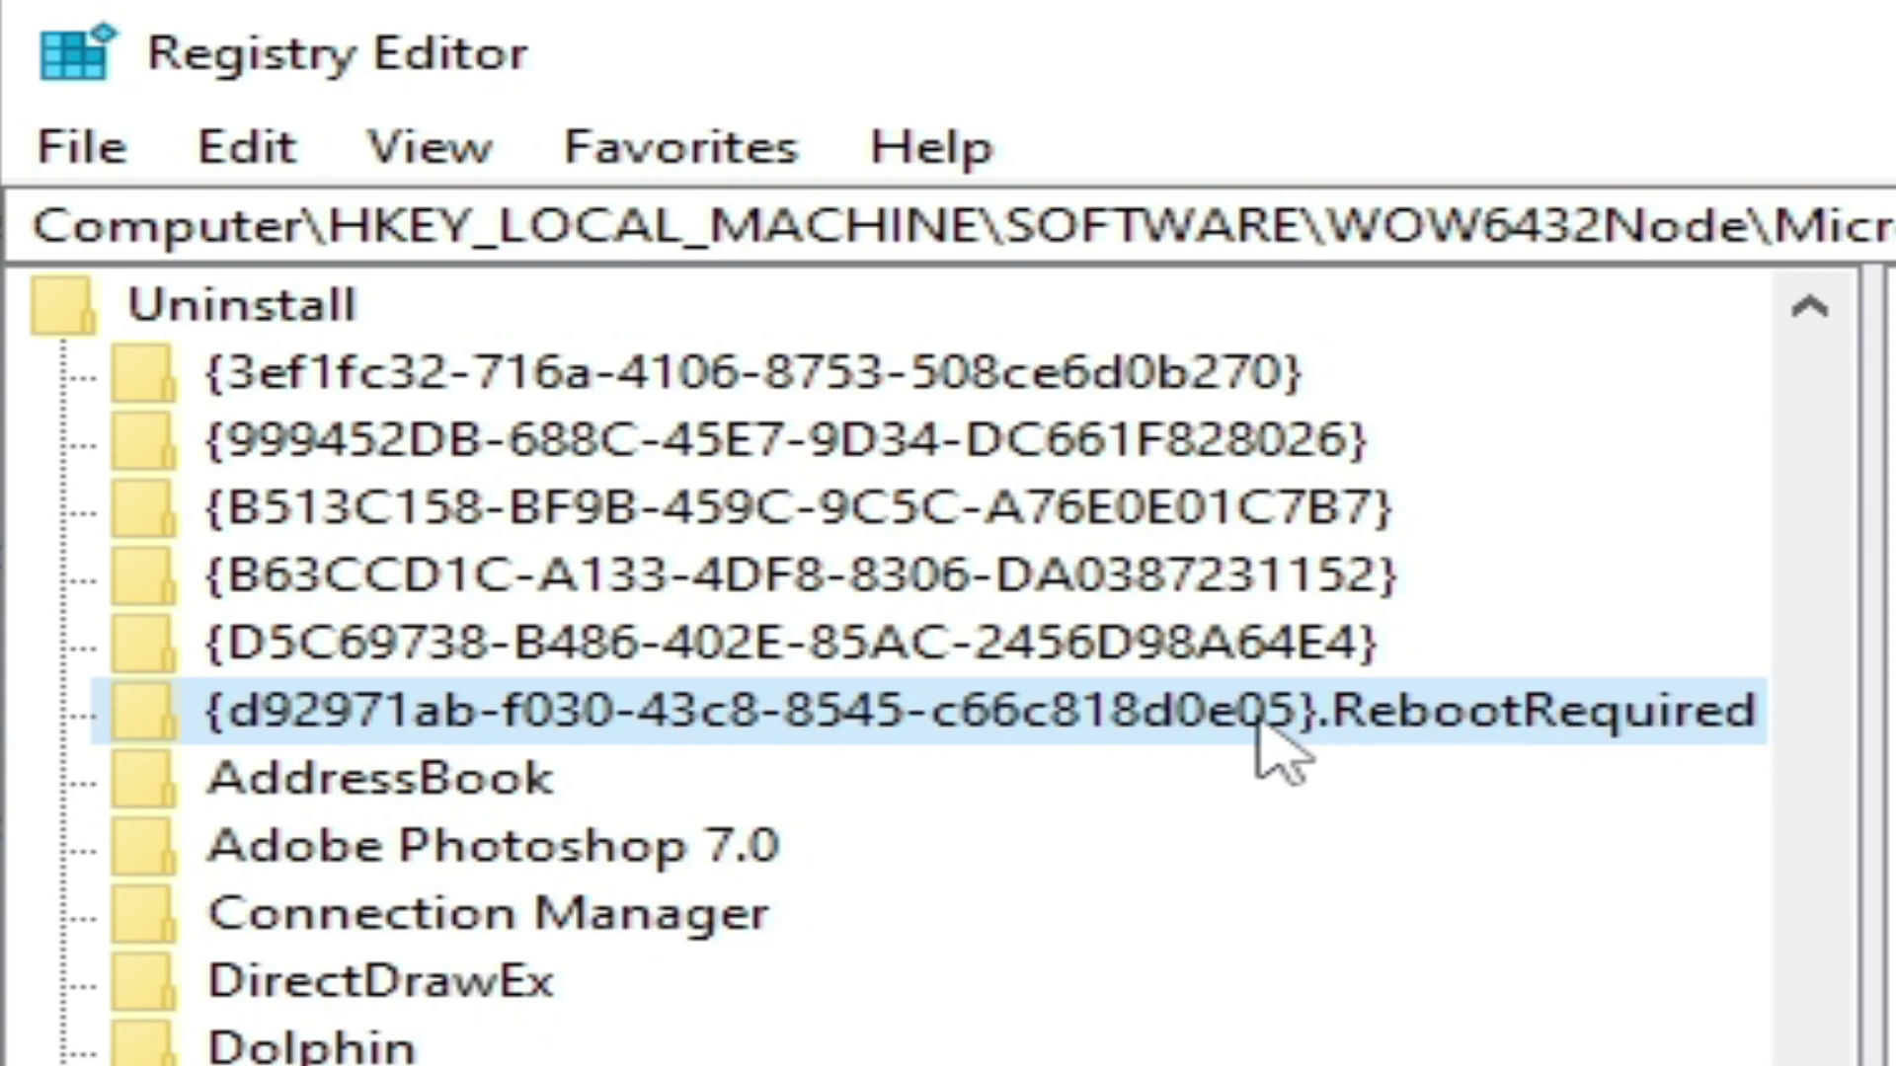
Step: Delete the RebootRequired key, confirm the deletion, and close Registry Editor
{"action": "right_click", "coordinate": [1404, 726]}
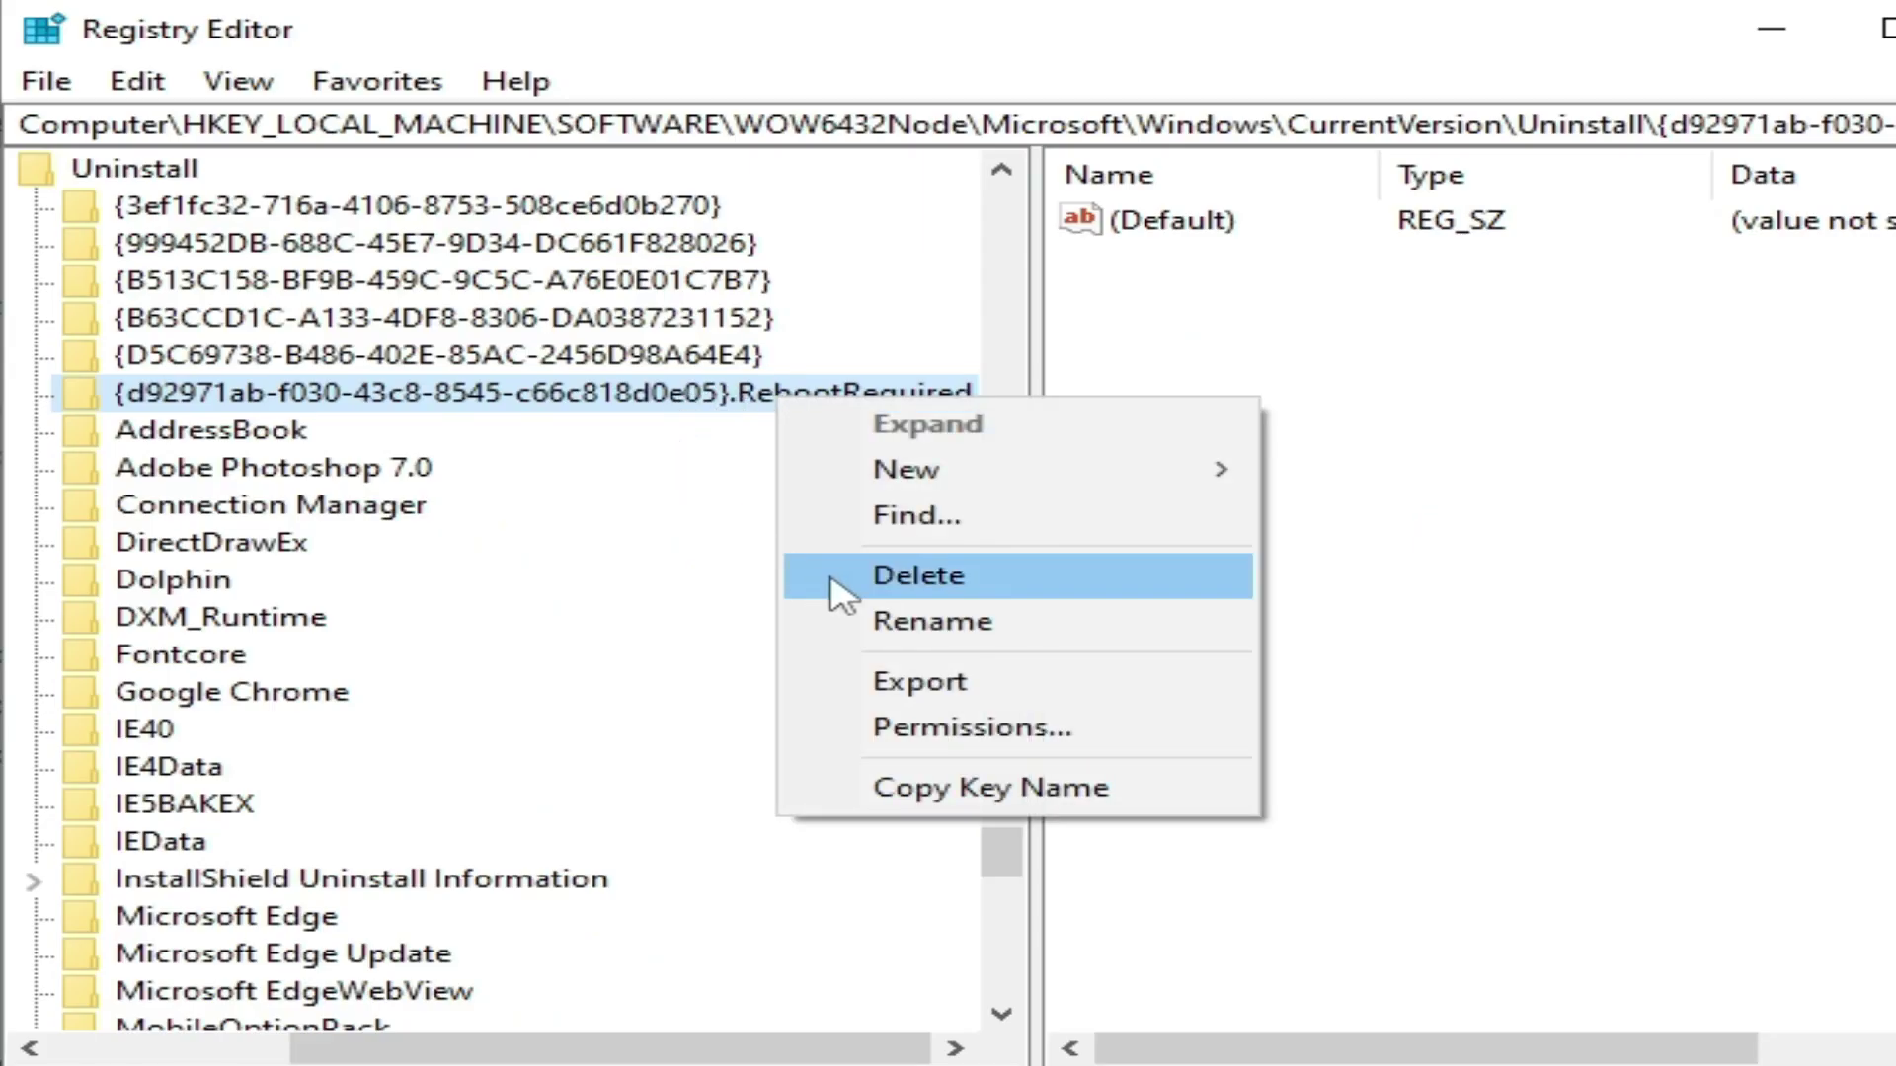
{"action": "left_click", "coordinate": [916, 582]}
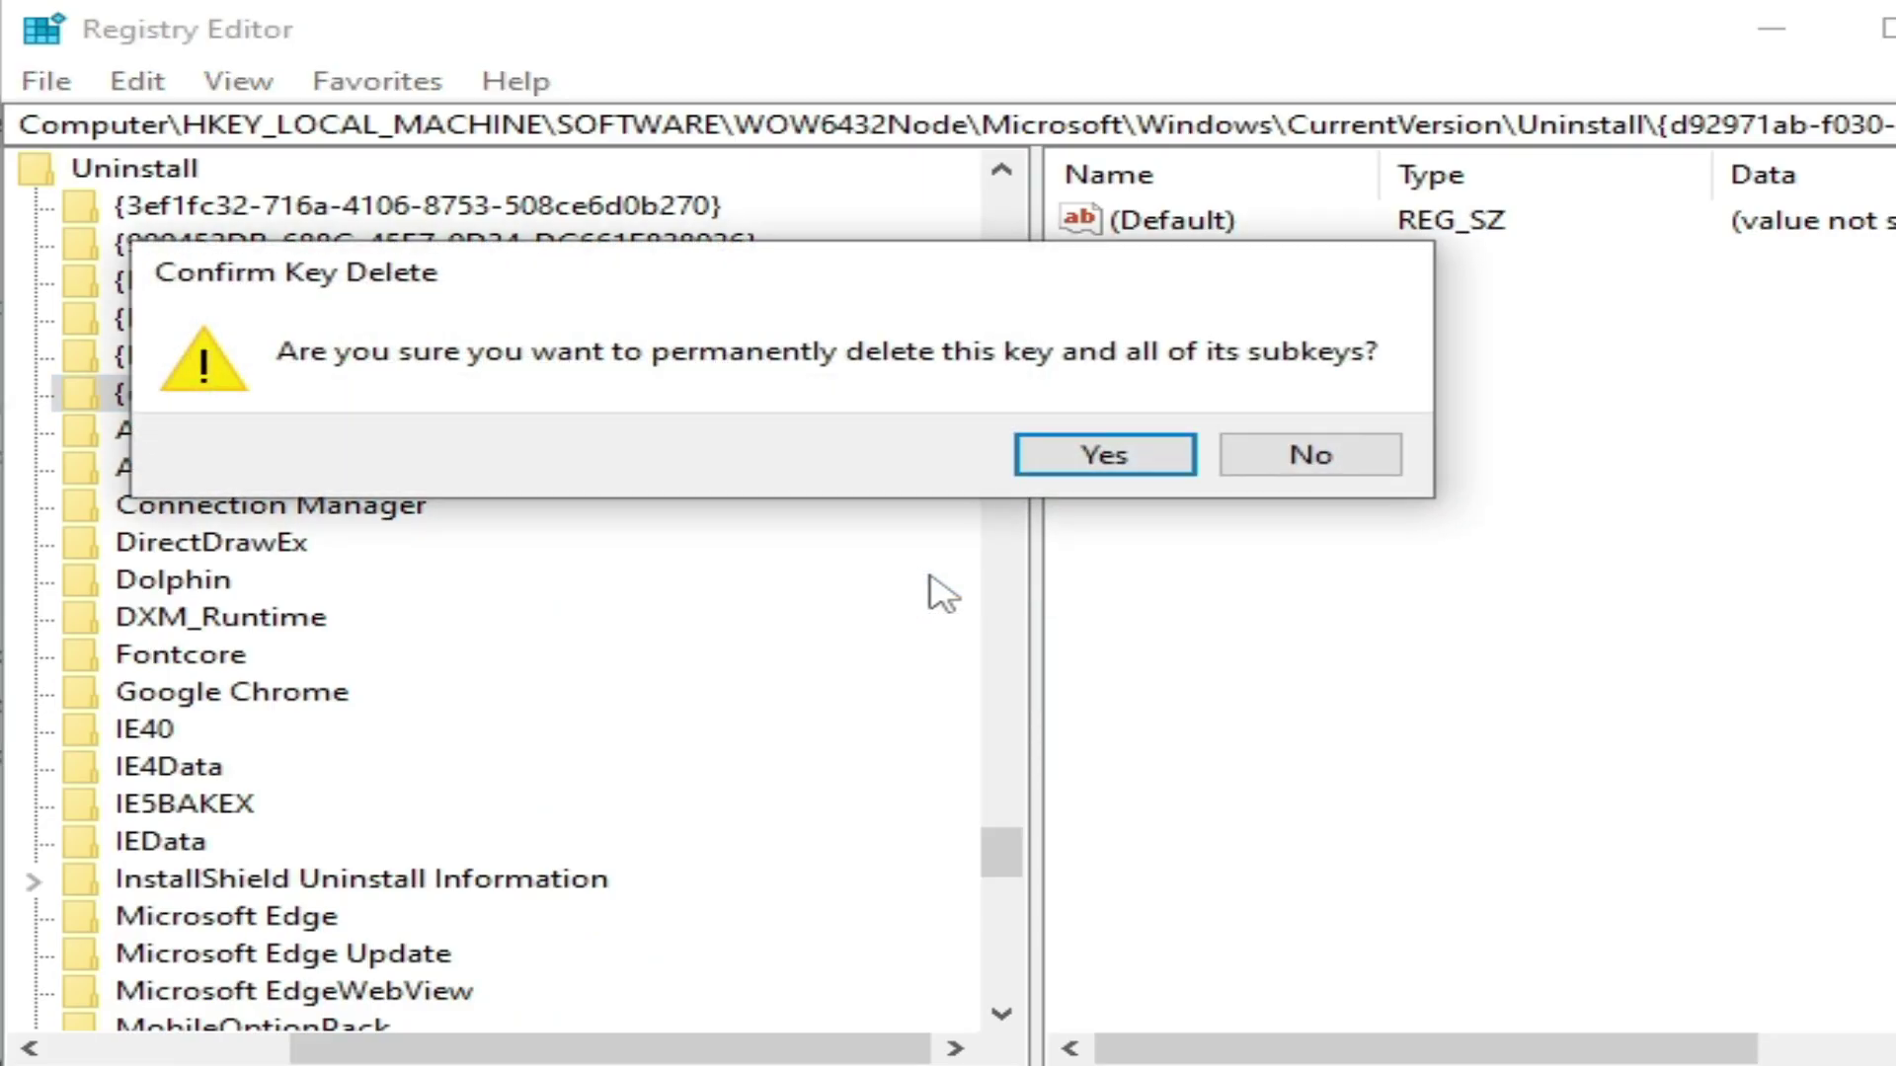
{"action": "left_click", "coordinate": [1117, 464]}
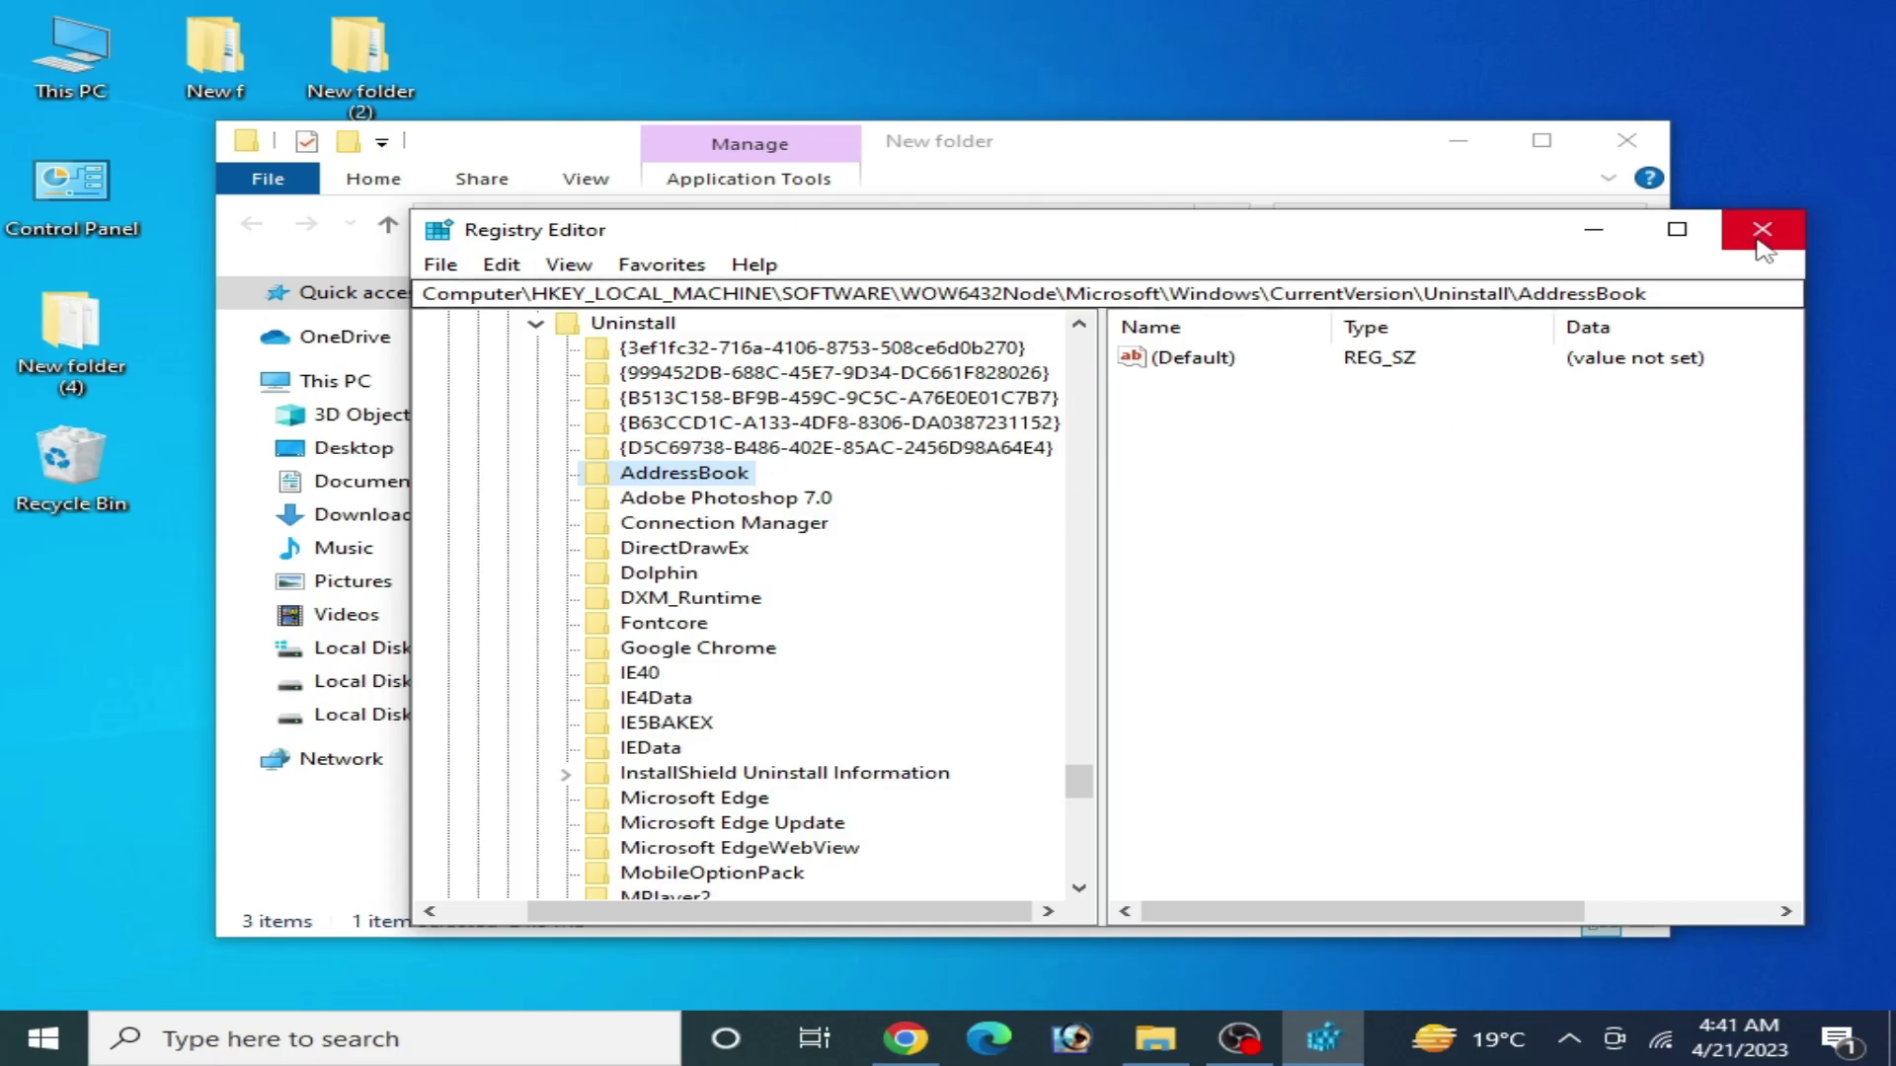
{"action": "left_click", "coordinate": [1761, 237]}
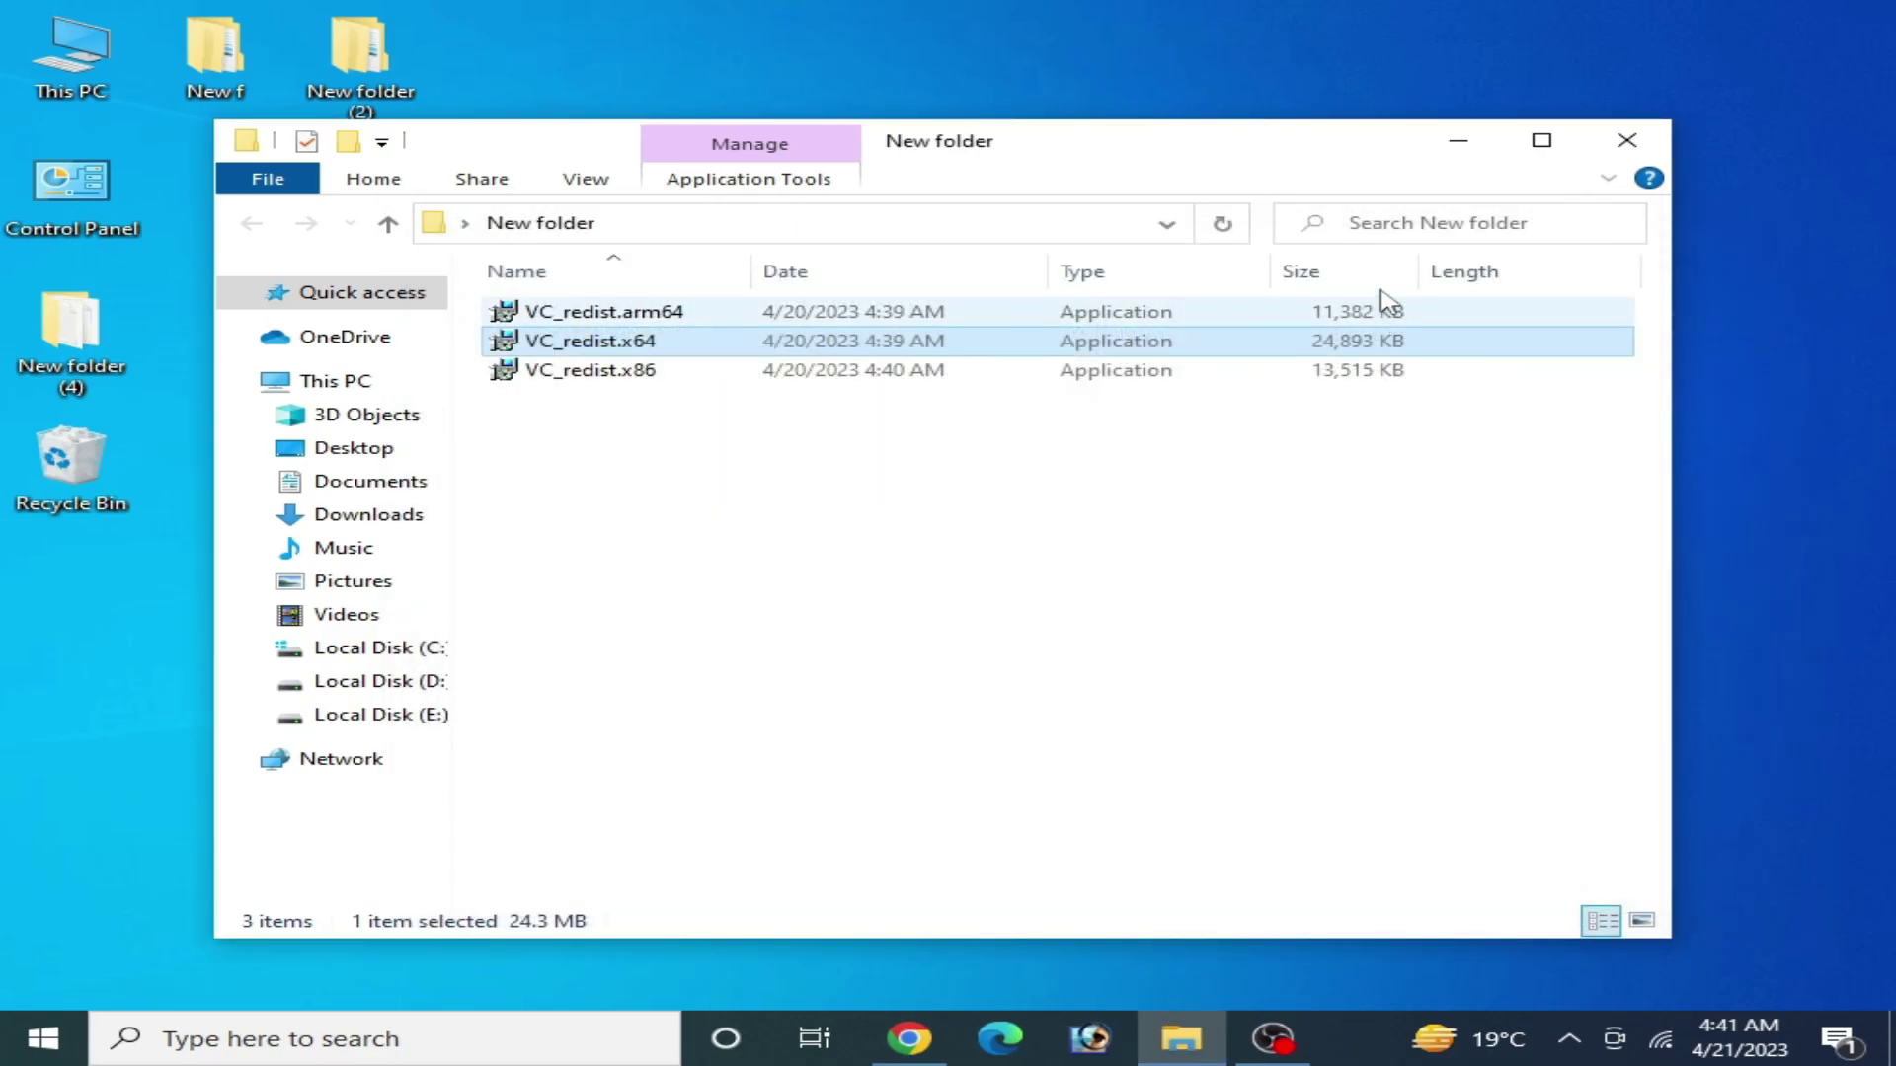
Step: Run VC_redist.x64 as administrator, accept the licence, install it, and close after success
{"action": "right_click", "coordinate": [576, 348]}
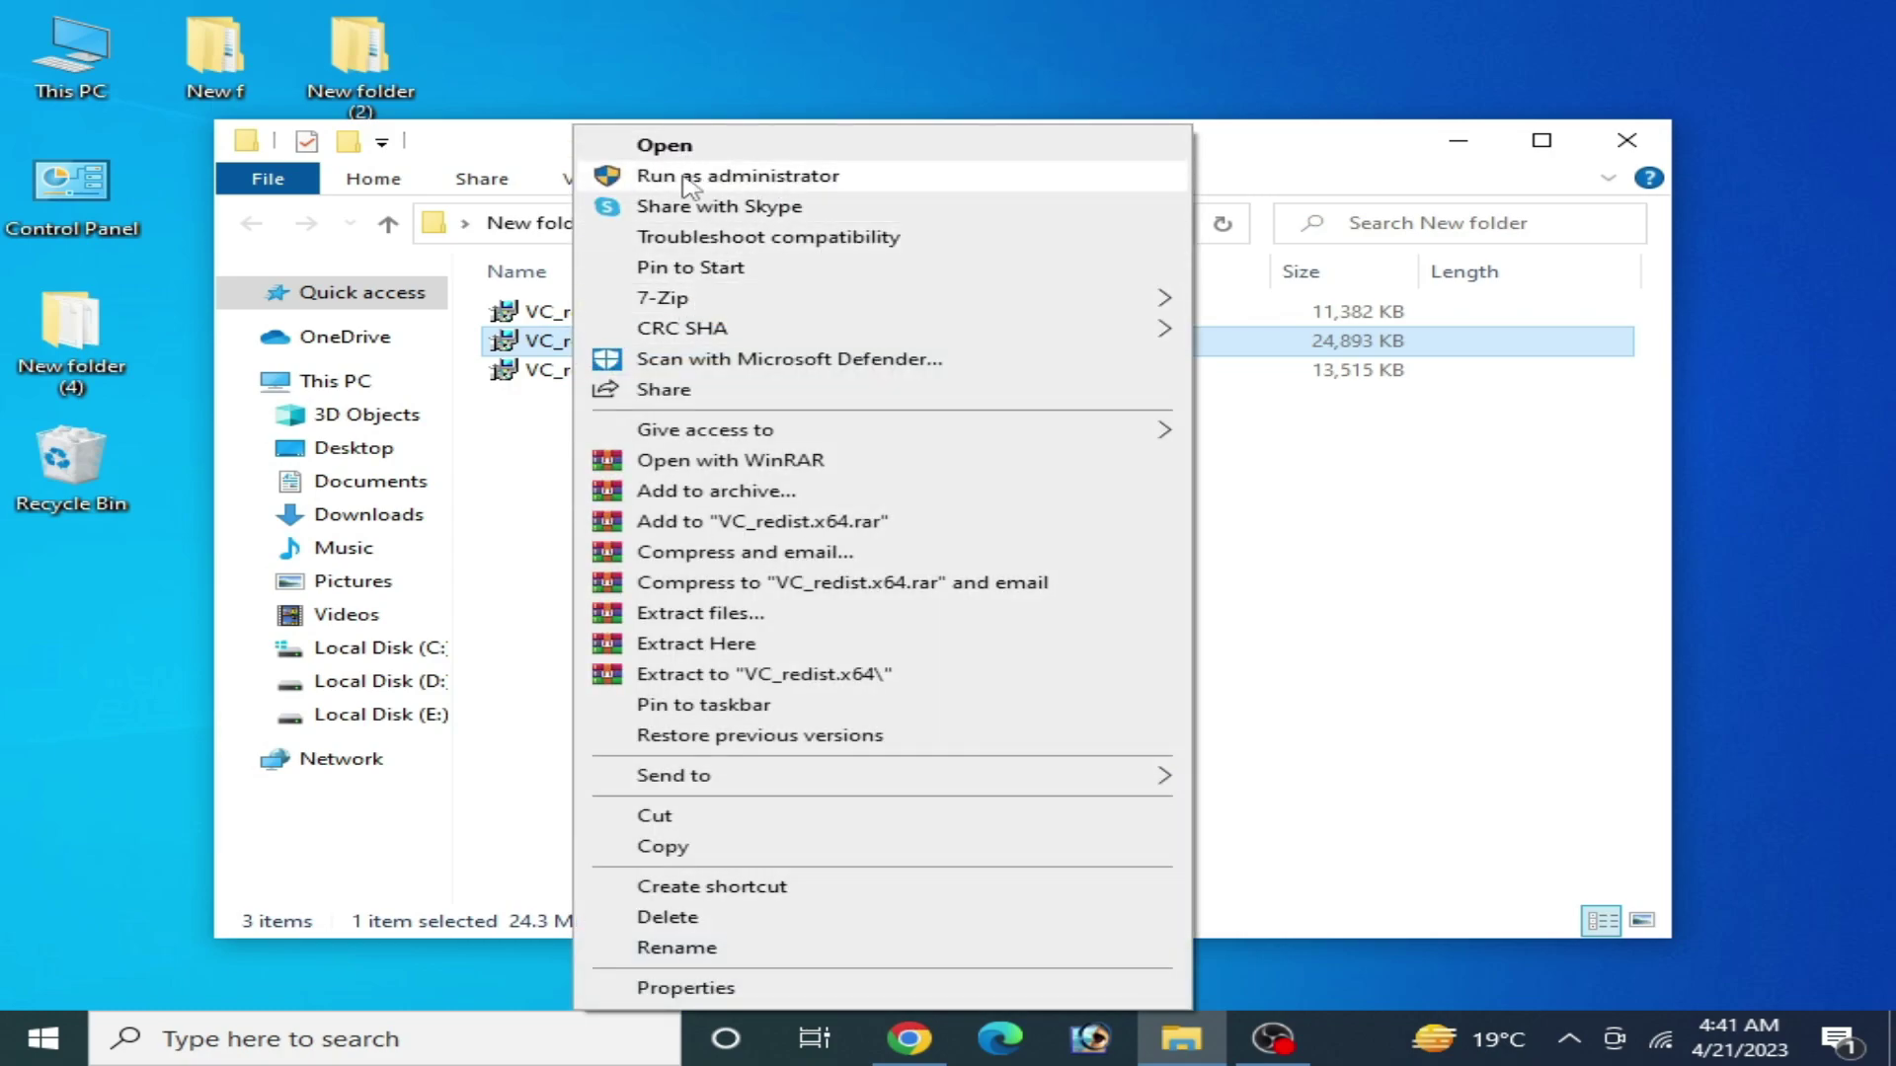
{"action": "left_click", "coordinate": [722, 179]}
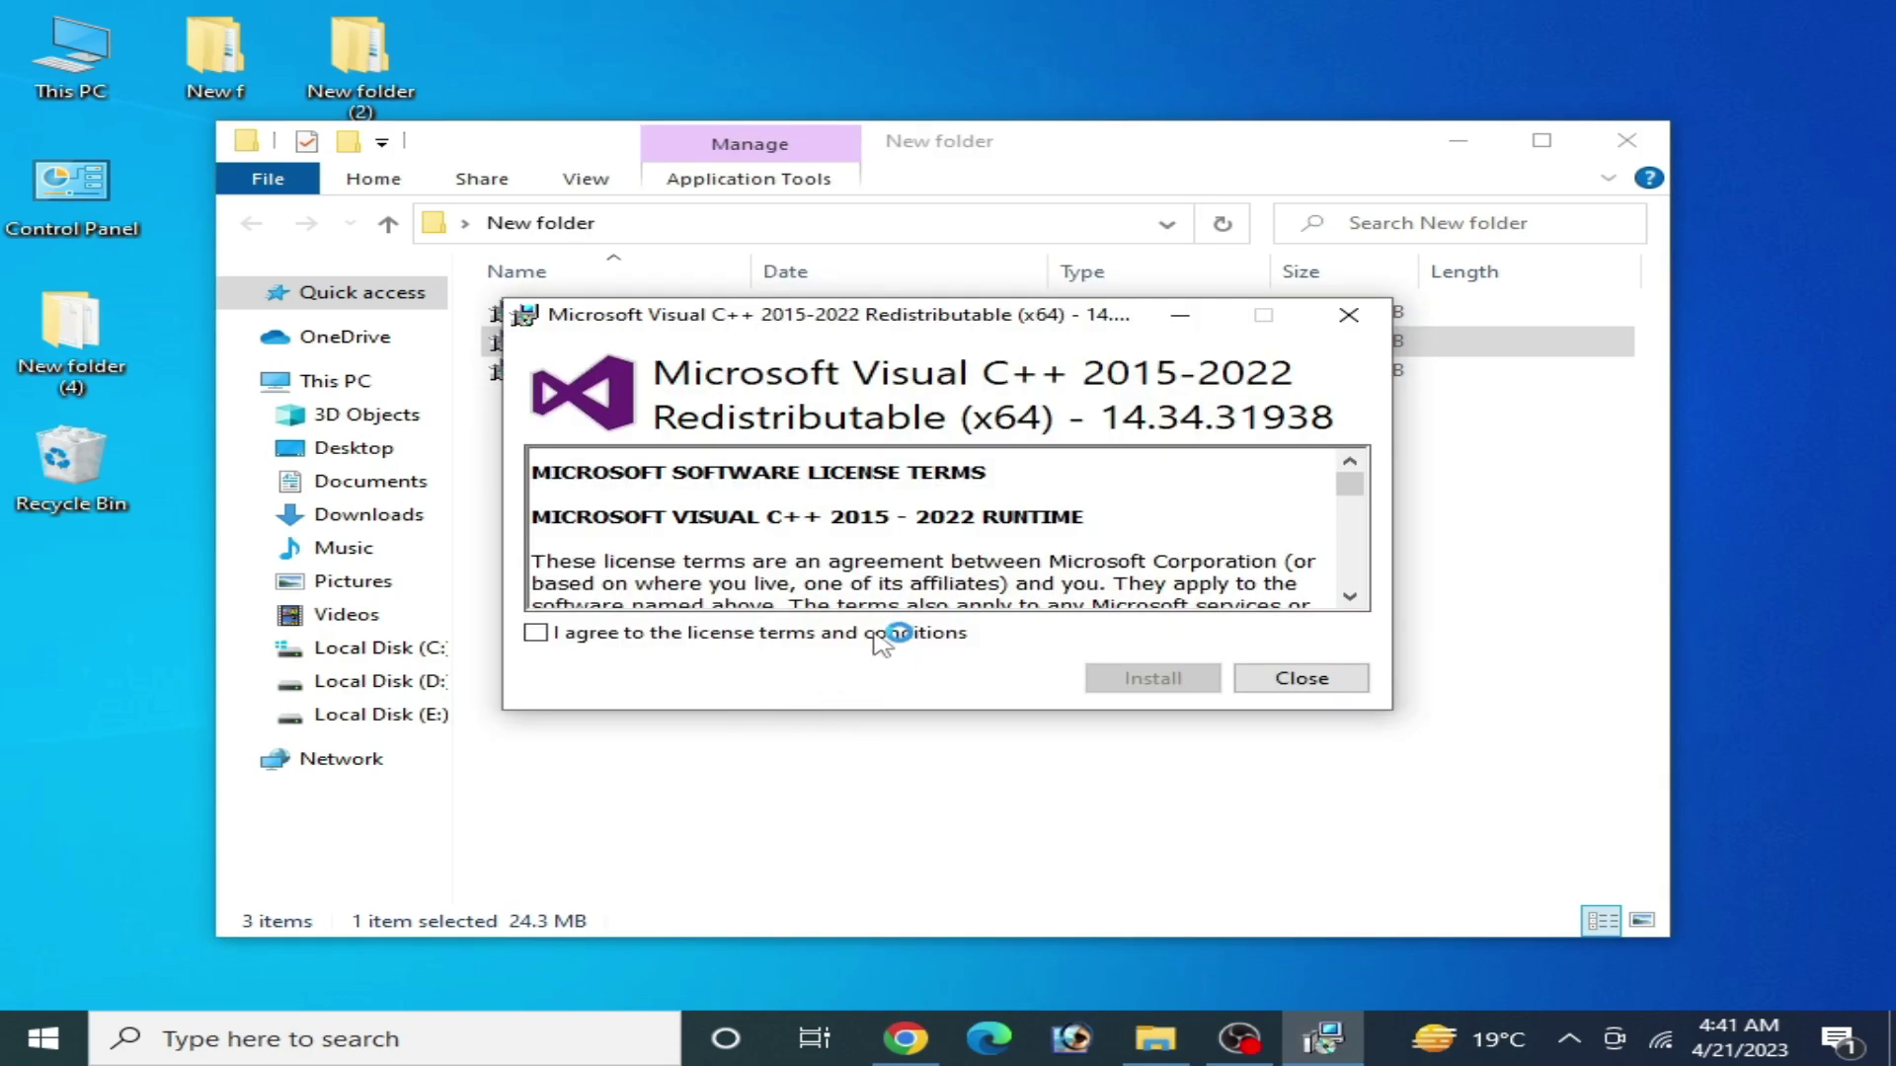
{"action": "left_click", "coordinate": [538, 633]}
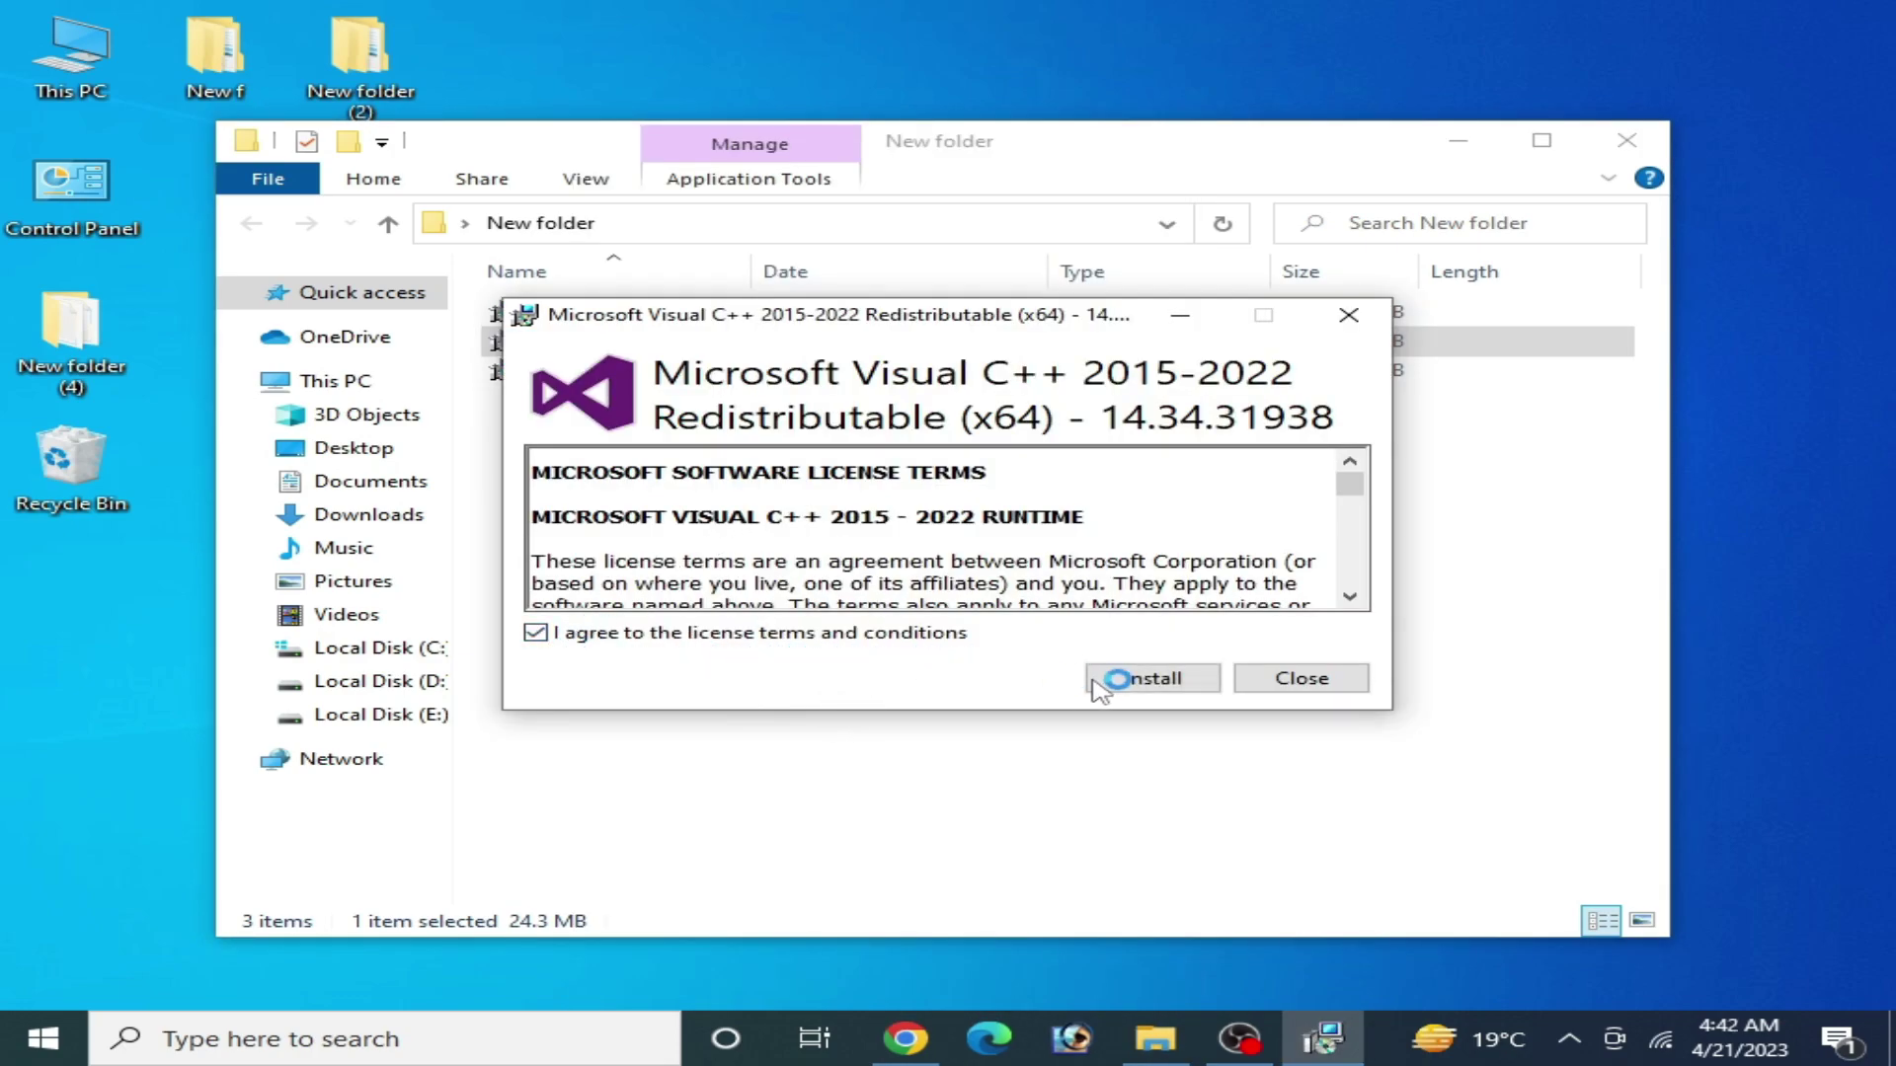
{"action": "left_click", "coordinate": [1153, 679]}
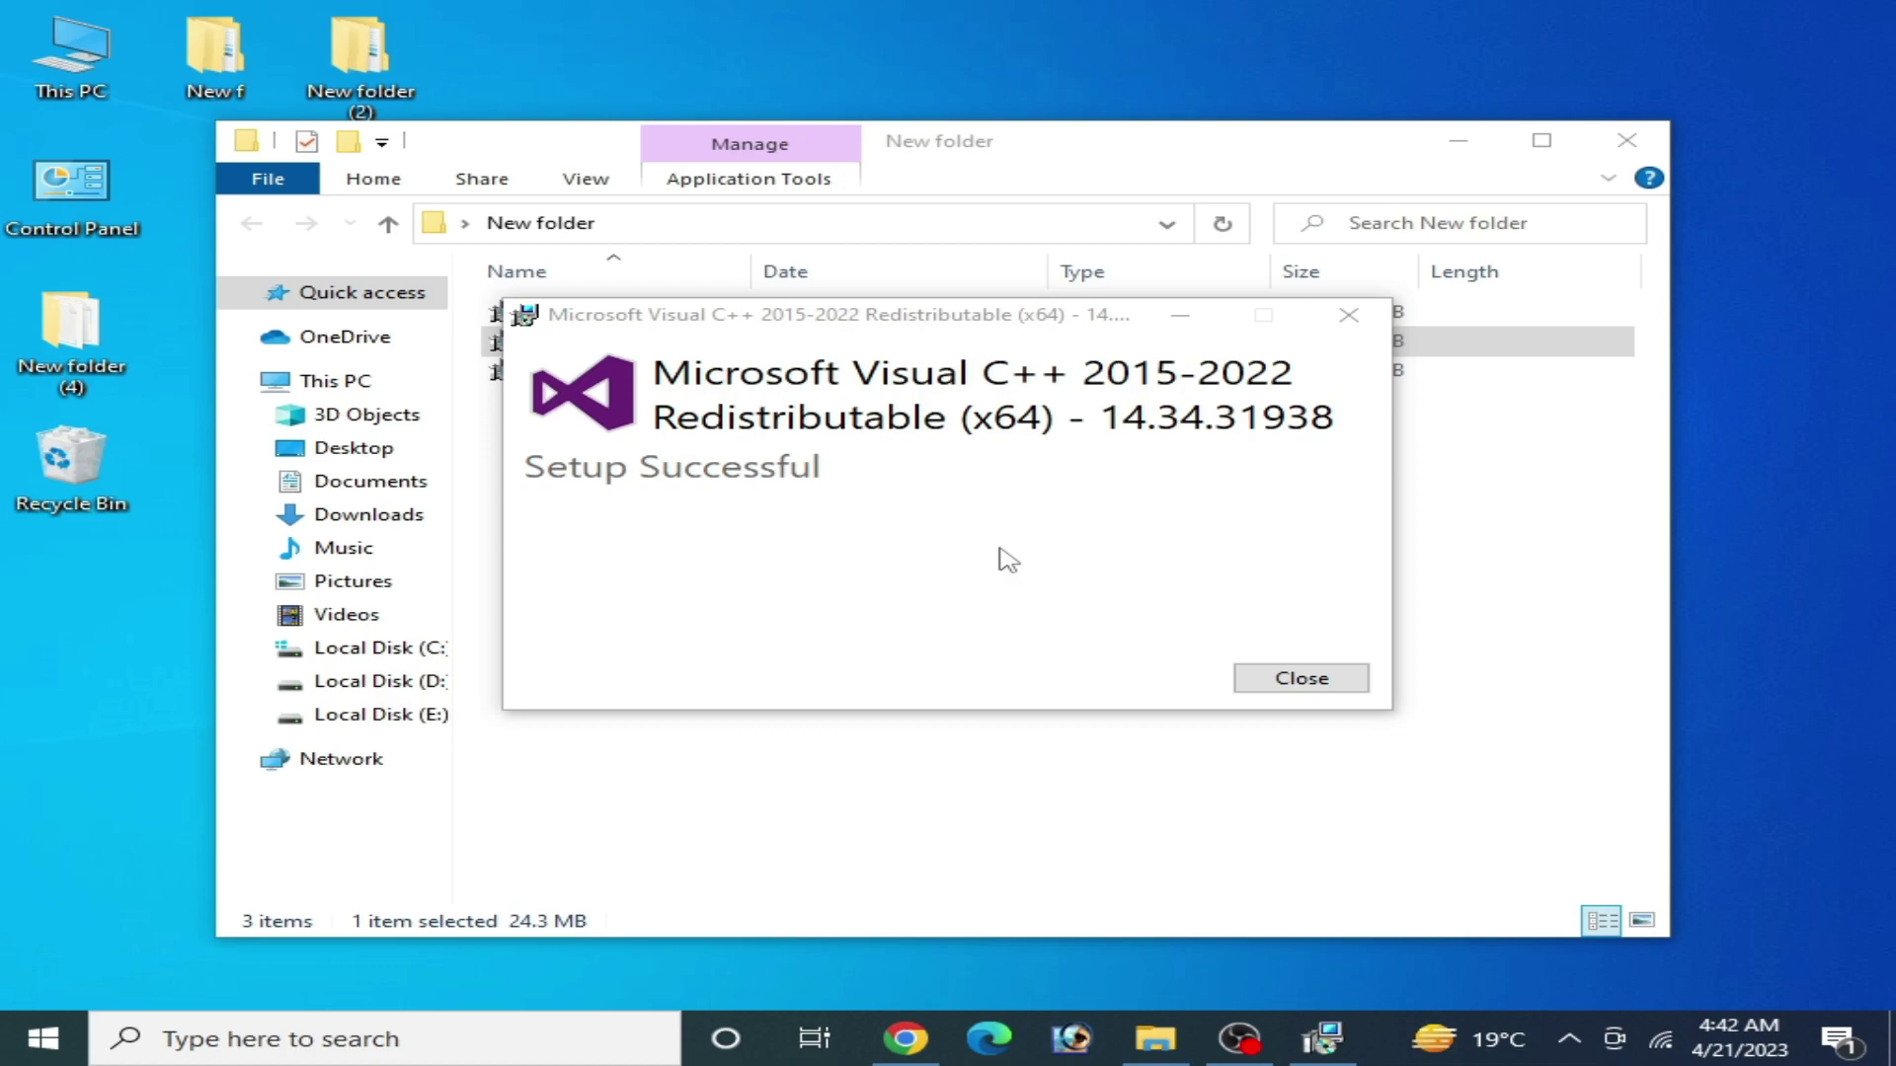
{"action": "left_click", "coordinate": [1301, 680]}
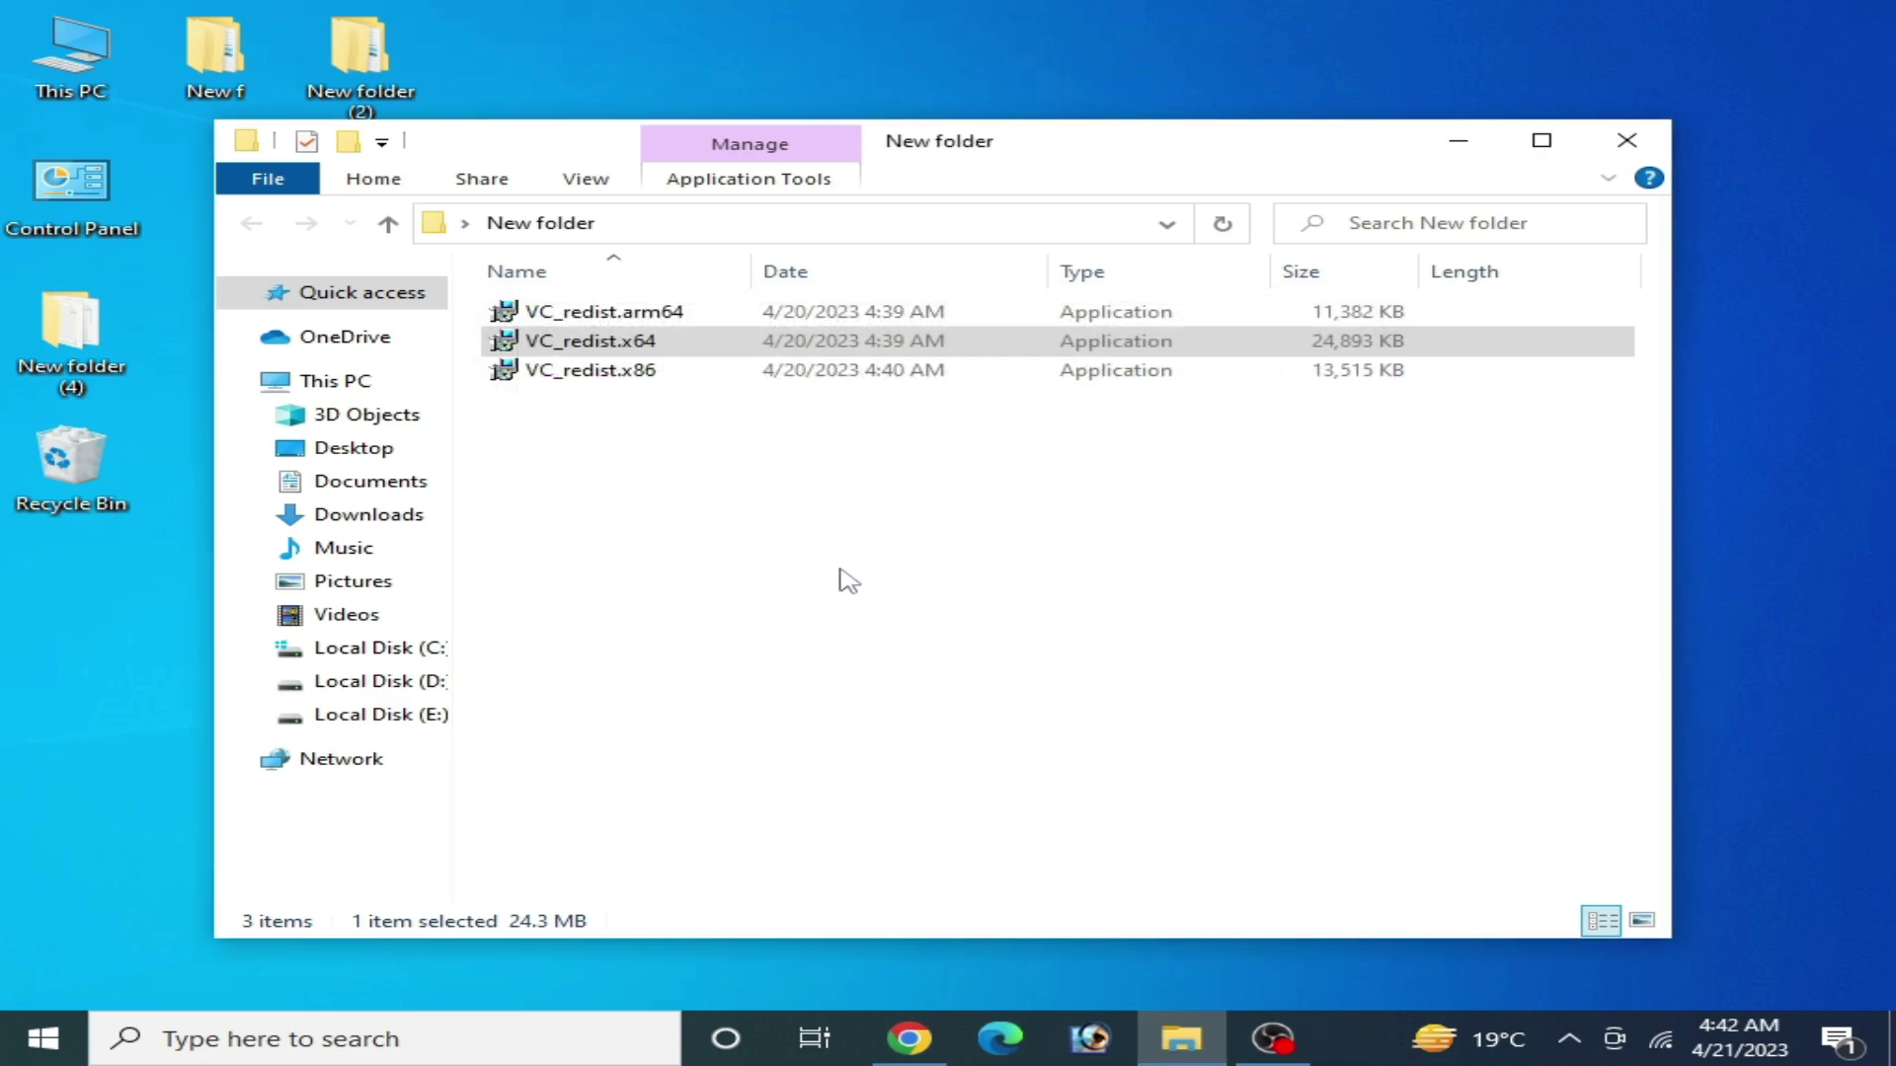